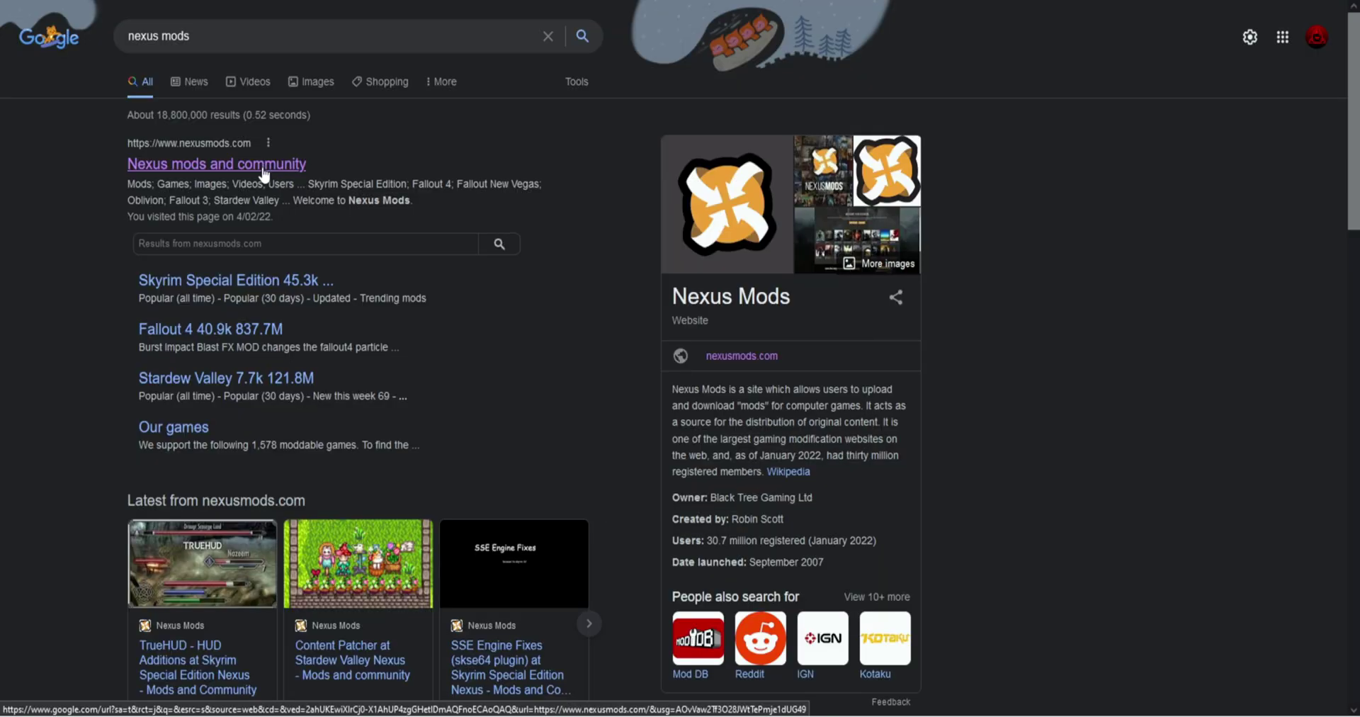
# Sign in to Nexus Mods and search the site's games for 'my summer car'.
pyautogui.click(264, 170)
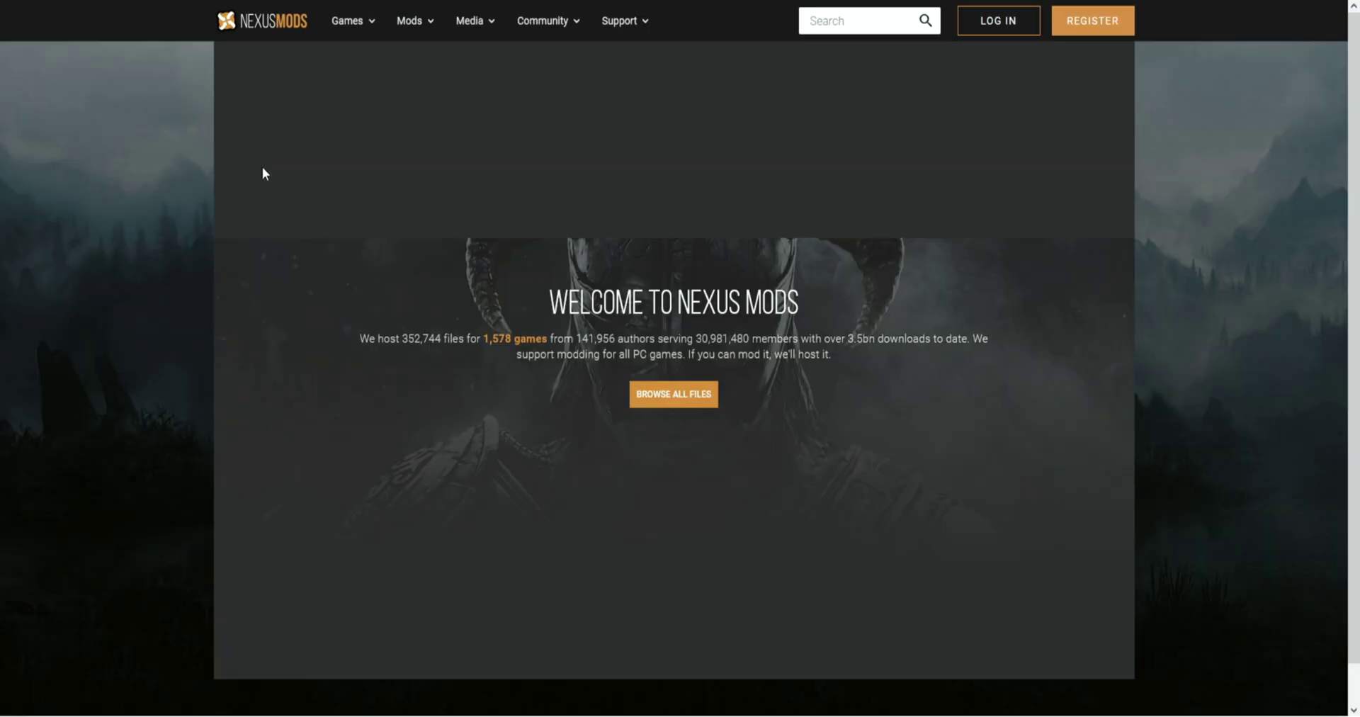
pyautogui.click(1017, 26)
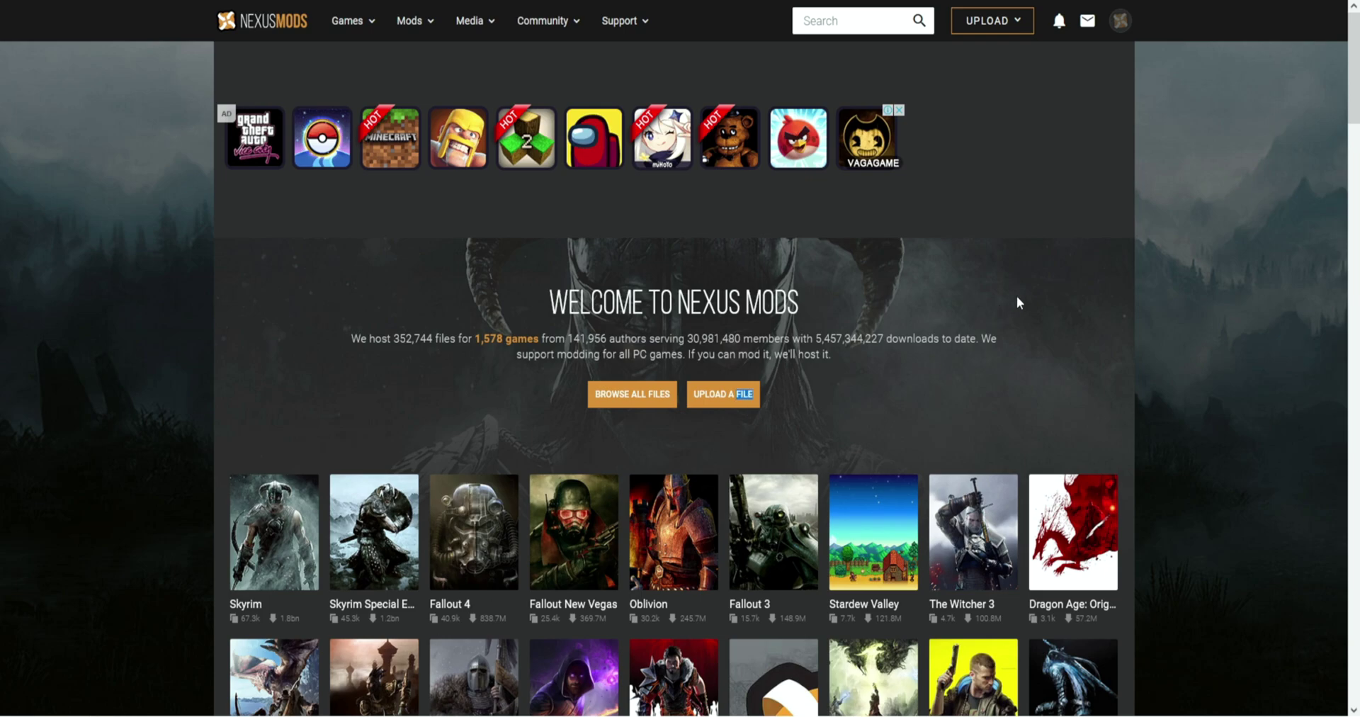
pyautogui.click(878, 28)
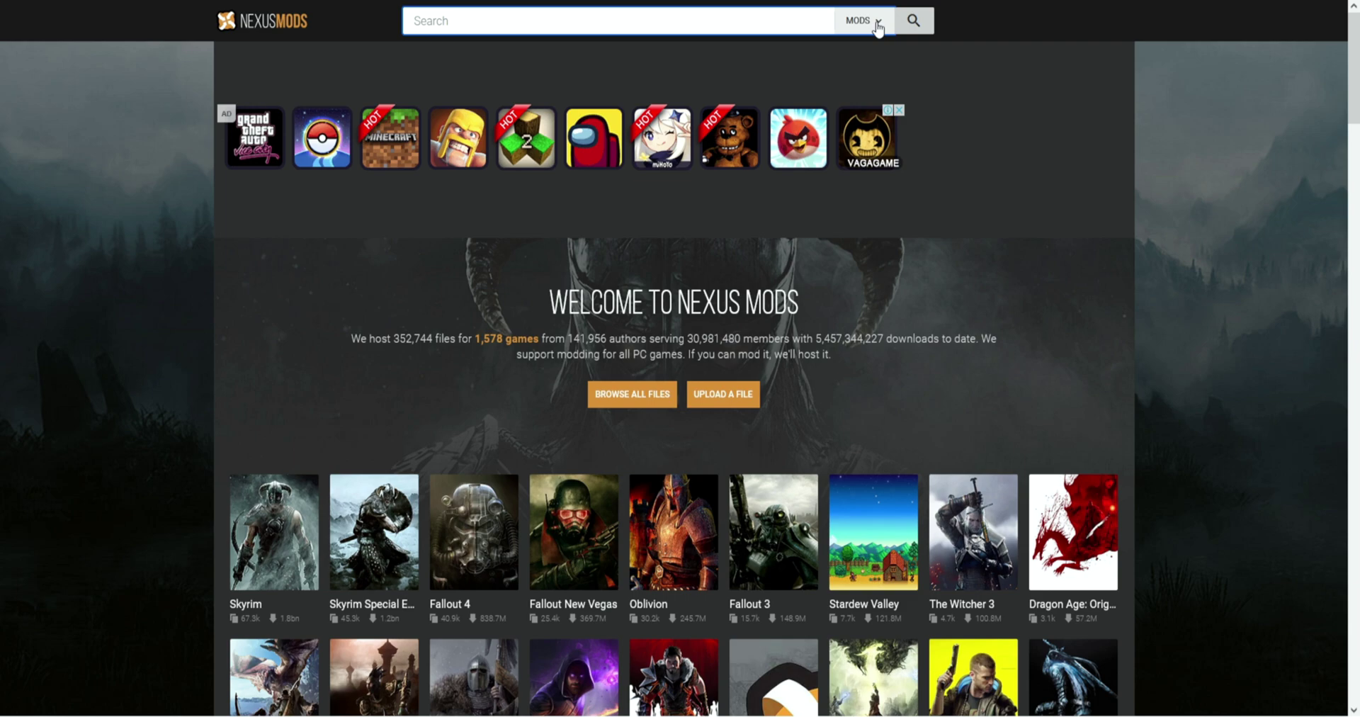
pyautogui.click(855, 29)
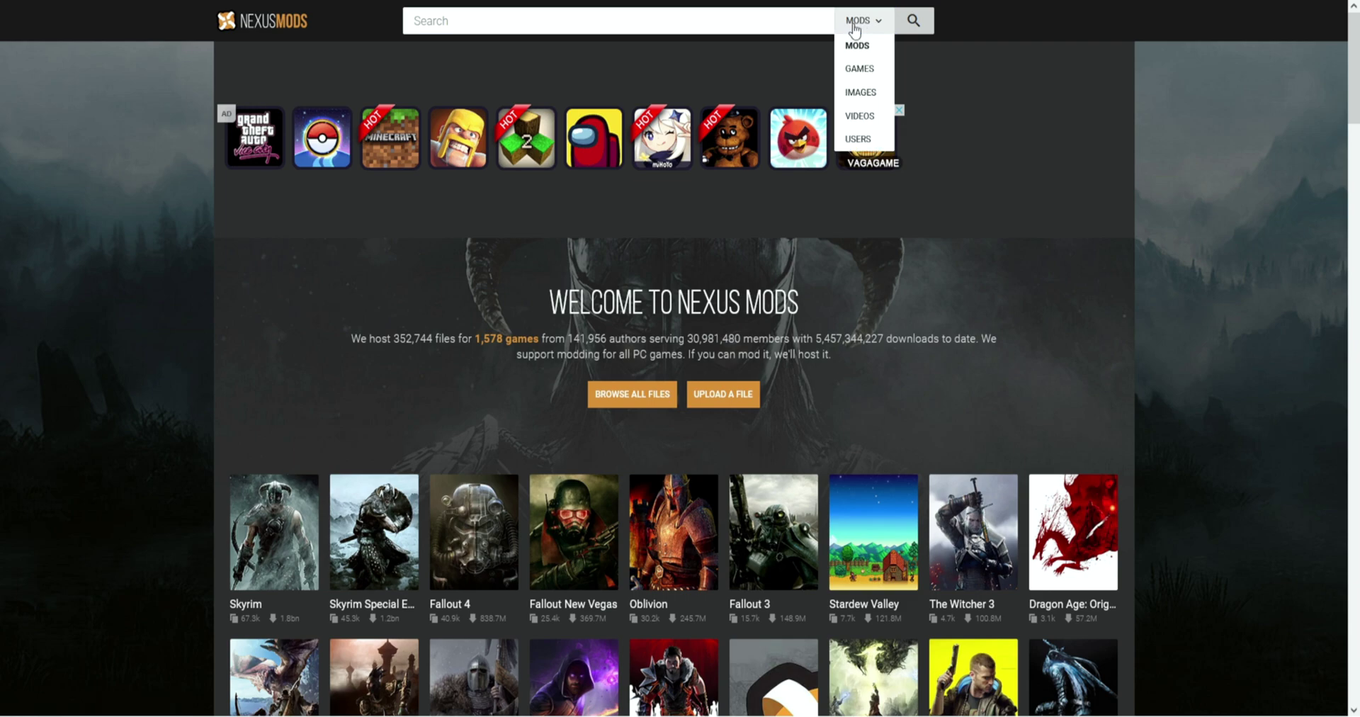
pyautogui.click(864, 69)
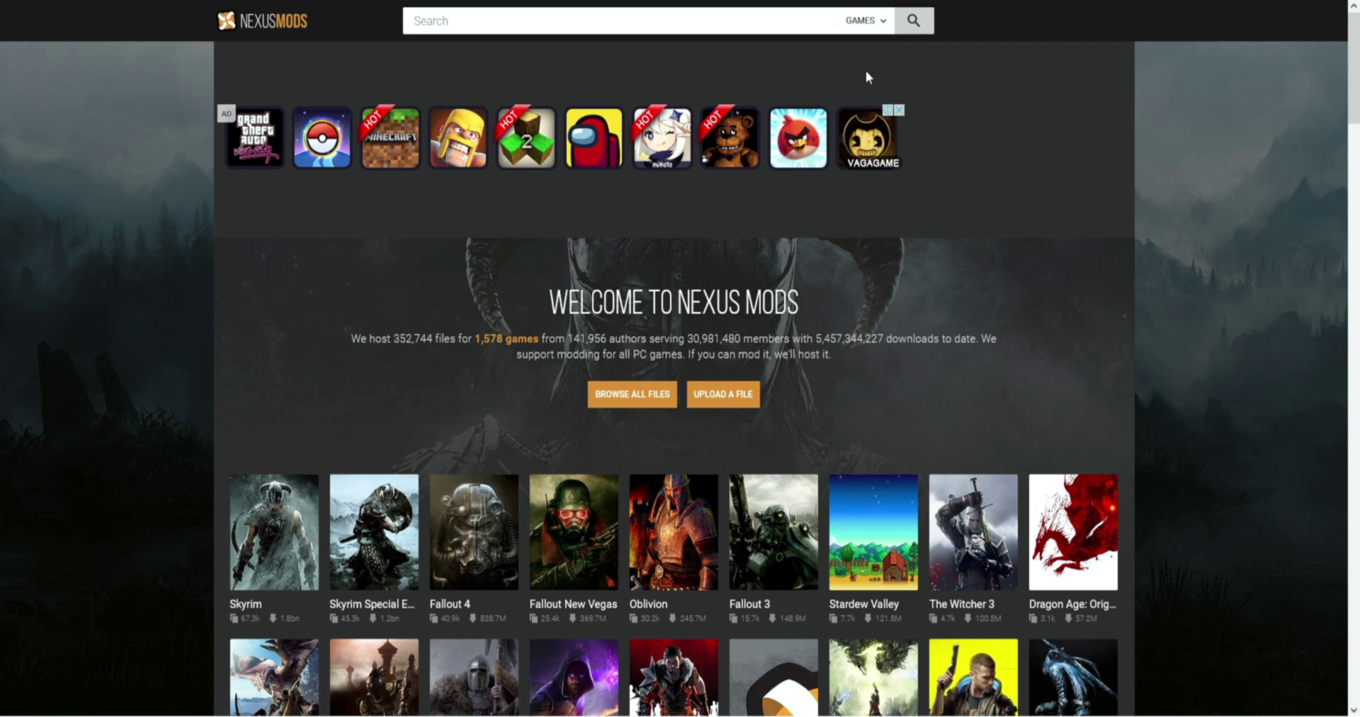
pyautogui.click(671, 25)
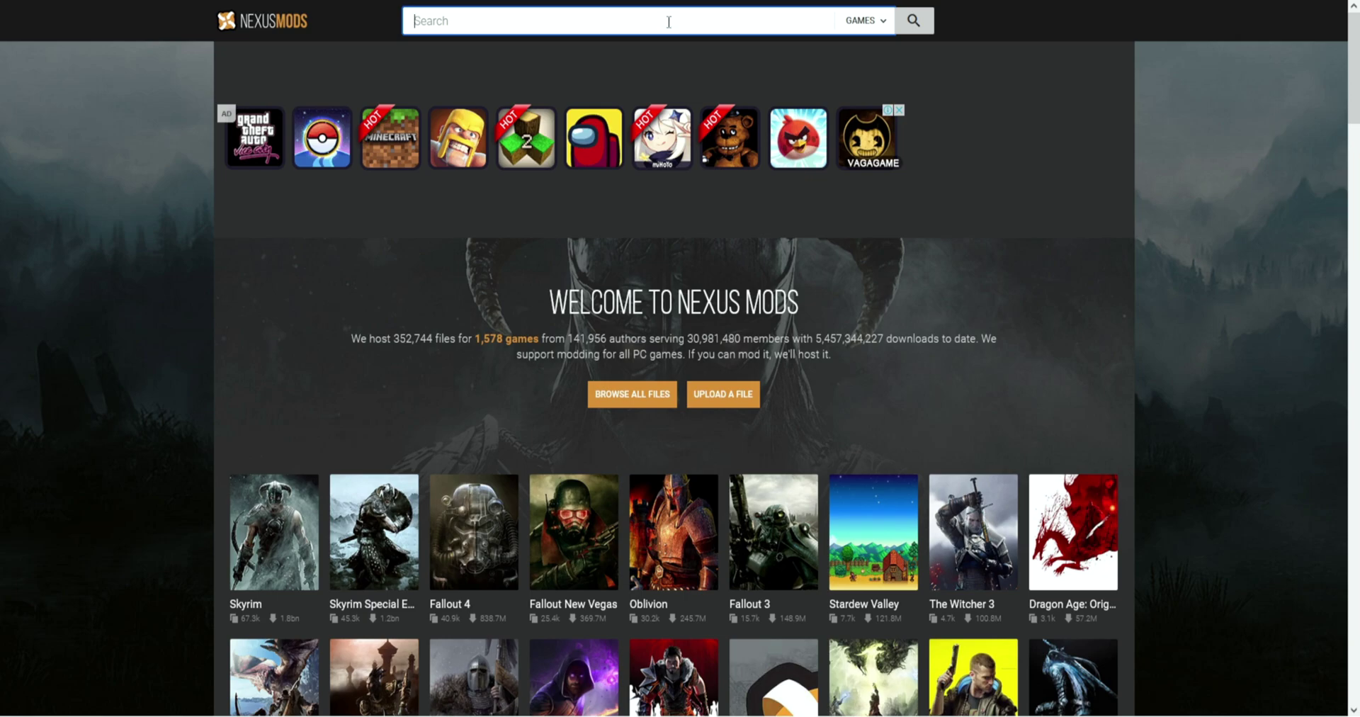
pyautogui.write('my summer car')
# Run the search and open the My Summer Car game page.
pyautogui.press('Return')
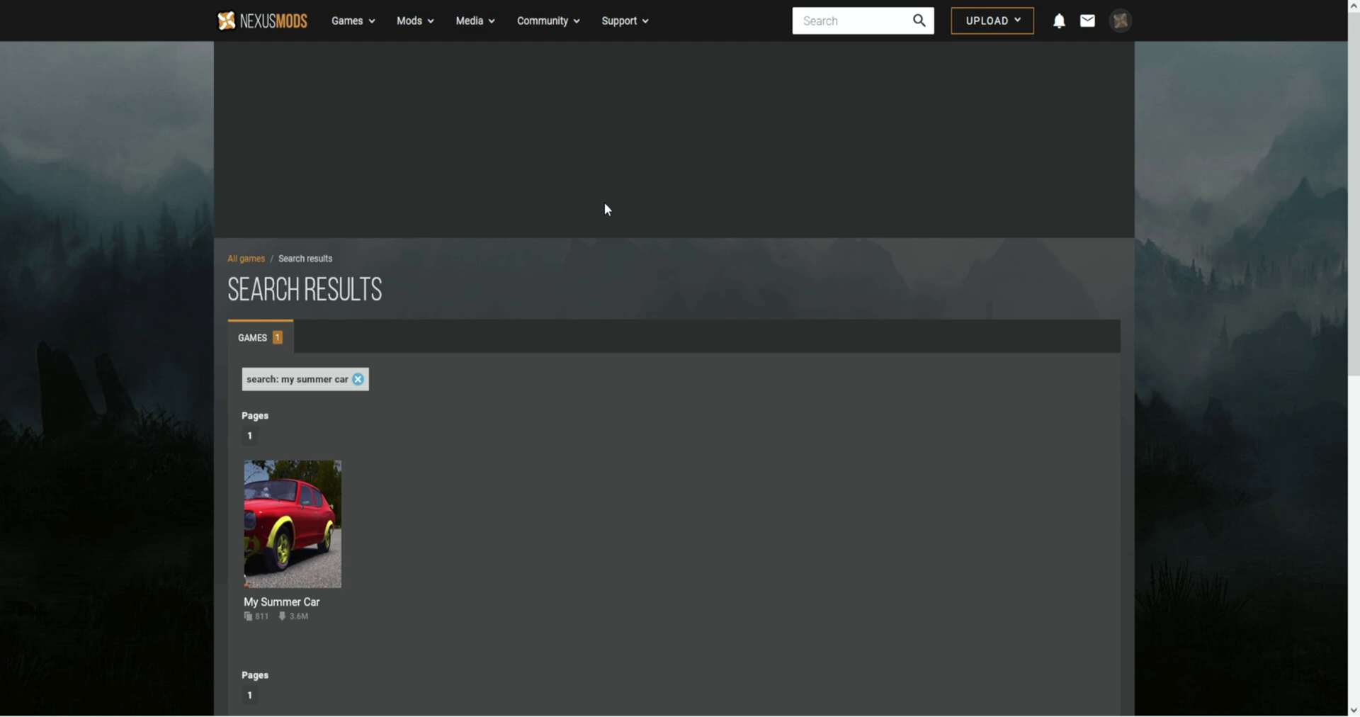
pyautogui.click(287, 523)
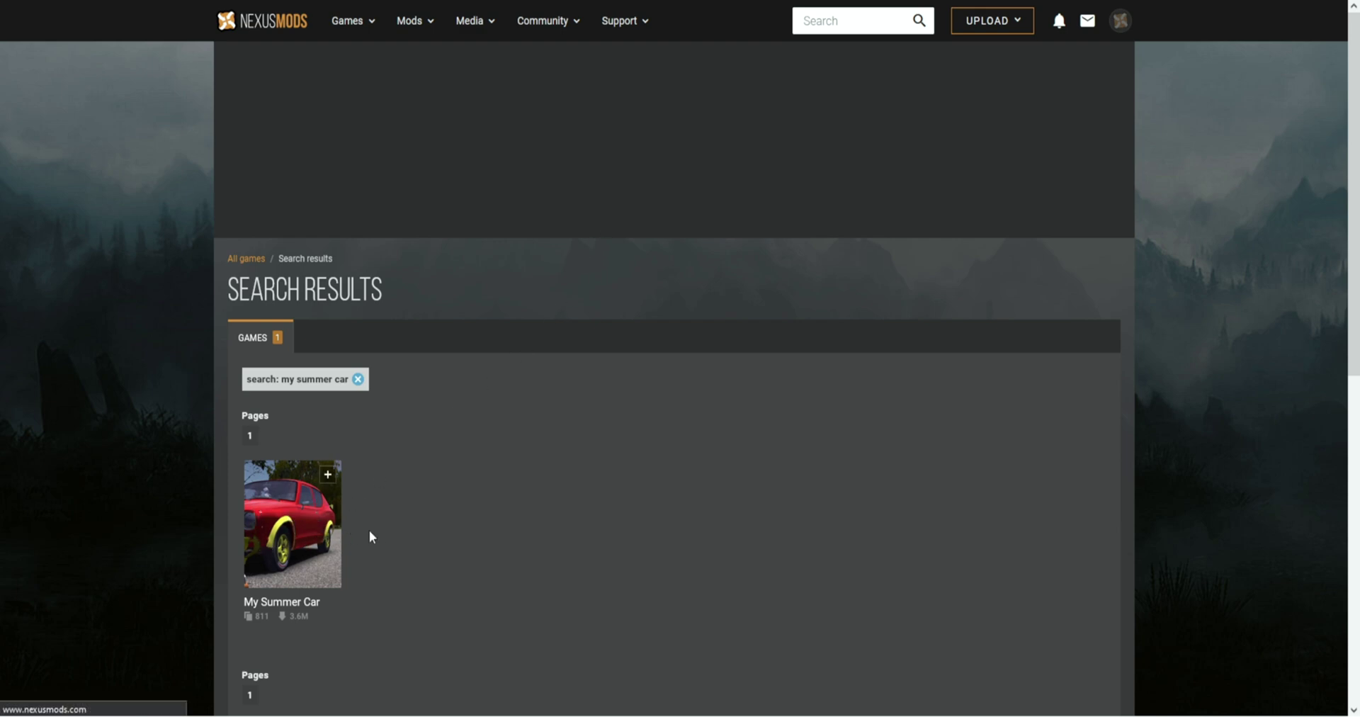
pyautogui.scroll(-4, 705, 425)
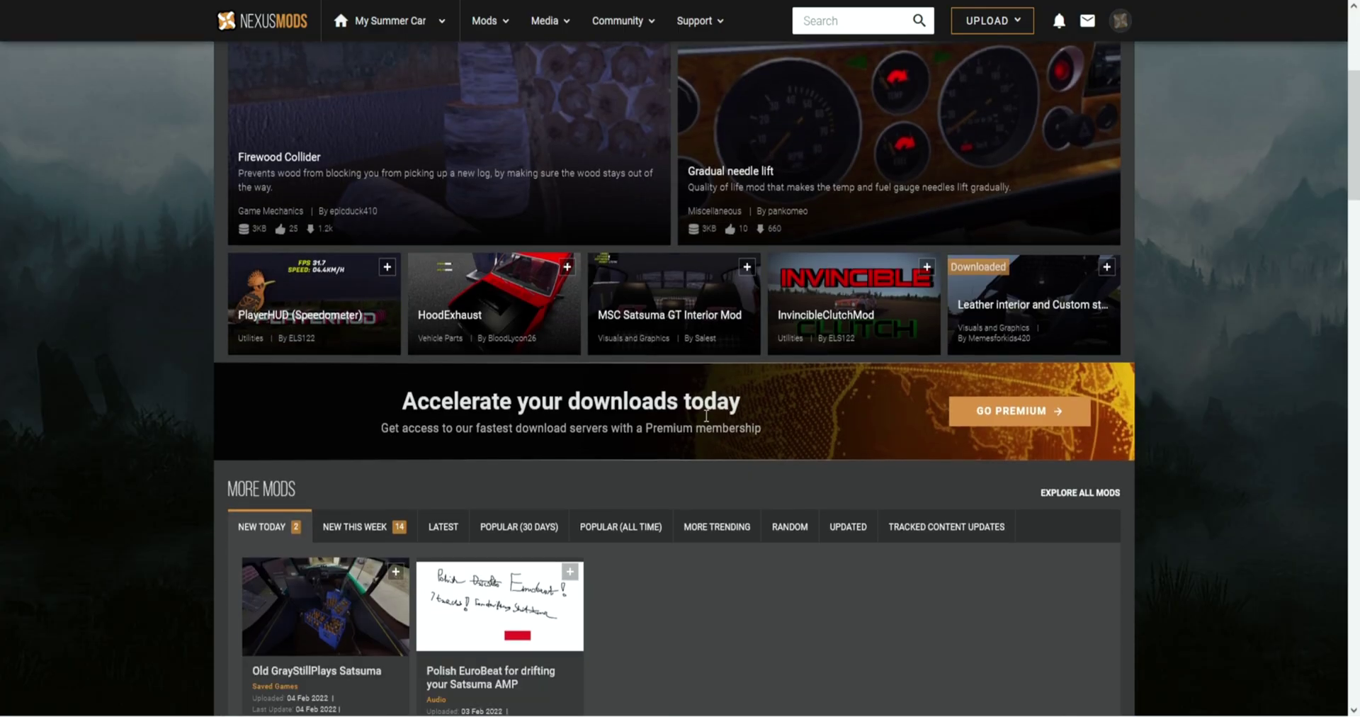
pyautogui.scroll(2, 706, 416)
pyautogui.scroll(-7, 705, 422)
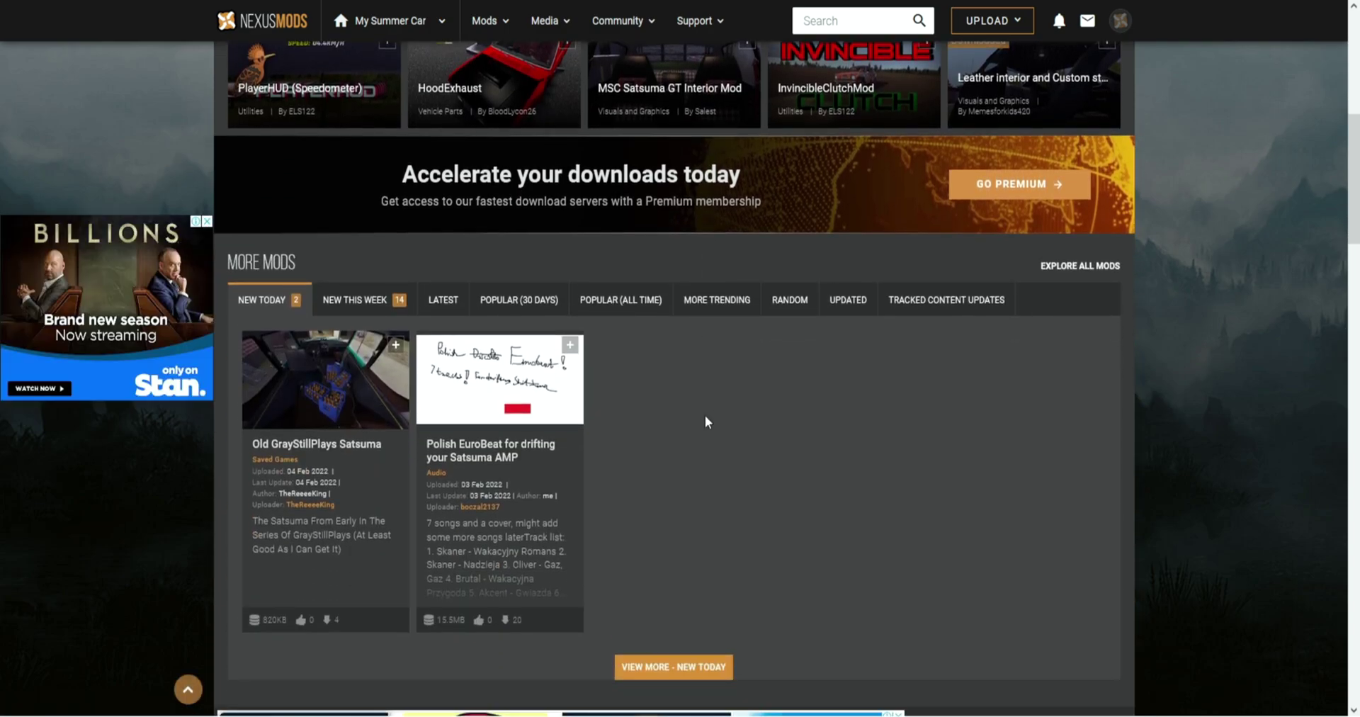
pyautogui.scroll(-10, 705, 422)
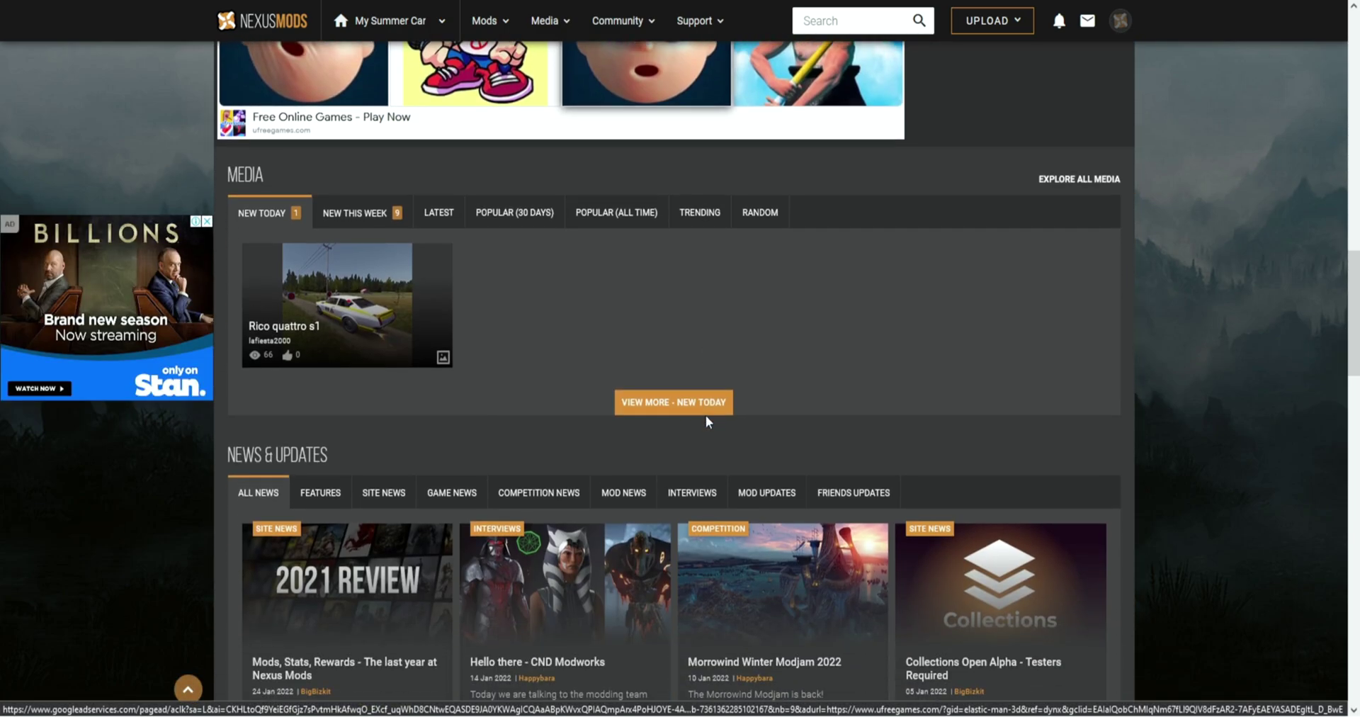
pyautogui.scroll(12, 708, 425)
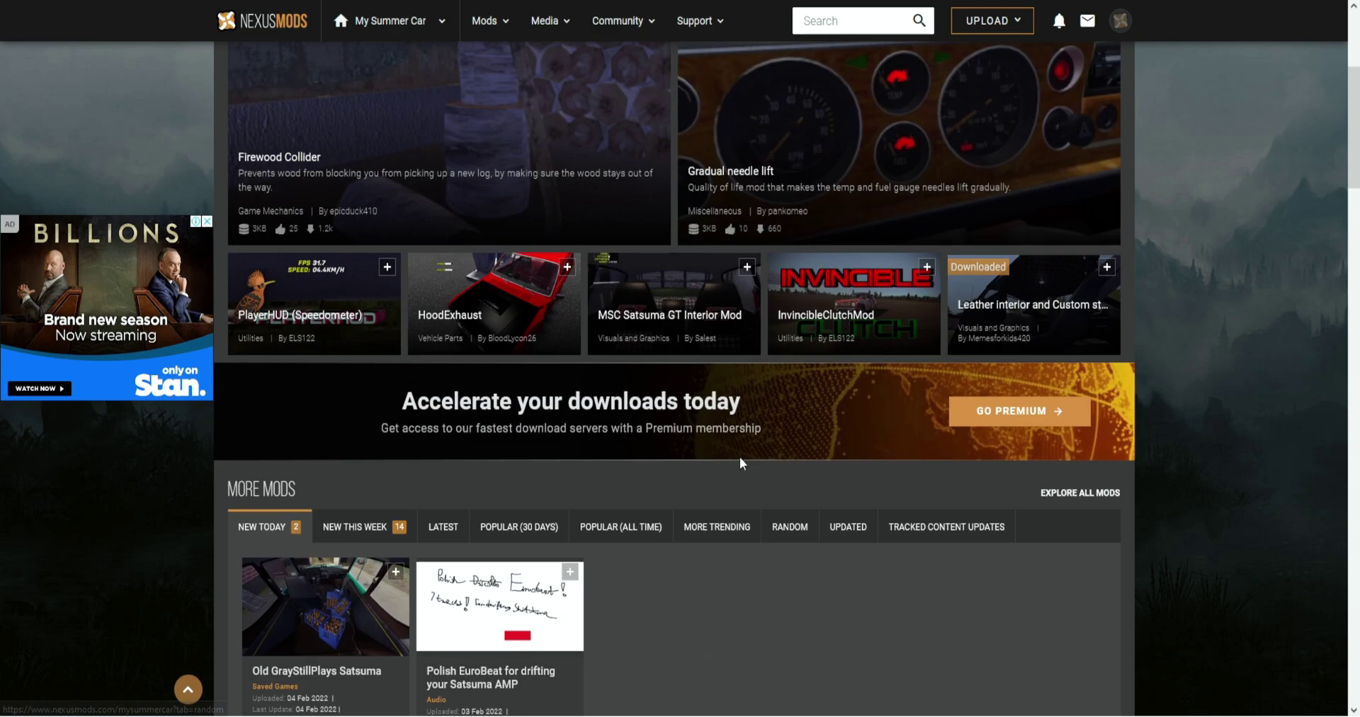
pyautogui.scroll(-6, 865, 290)
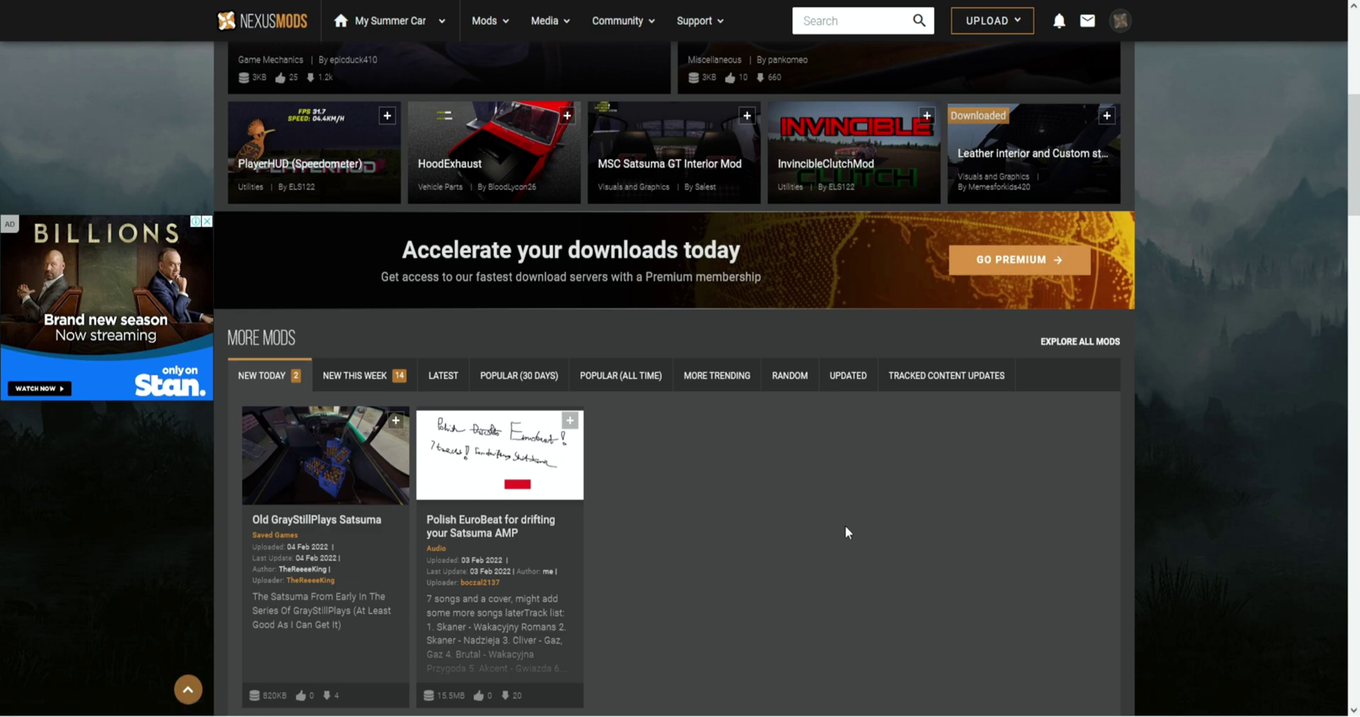
# Browse the mod lists under Popular (All Time), New This Week and Popular (30 Days).
pyautogui.click(620, 376)
pyautogui.scroll(-5, 444, 377)
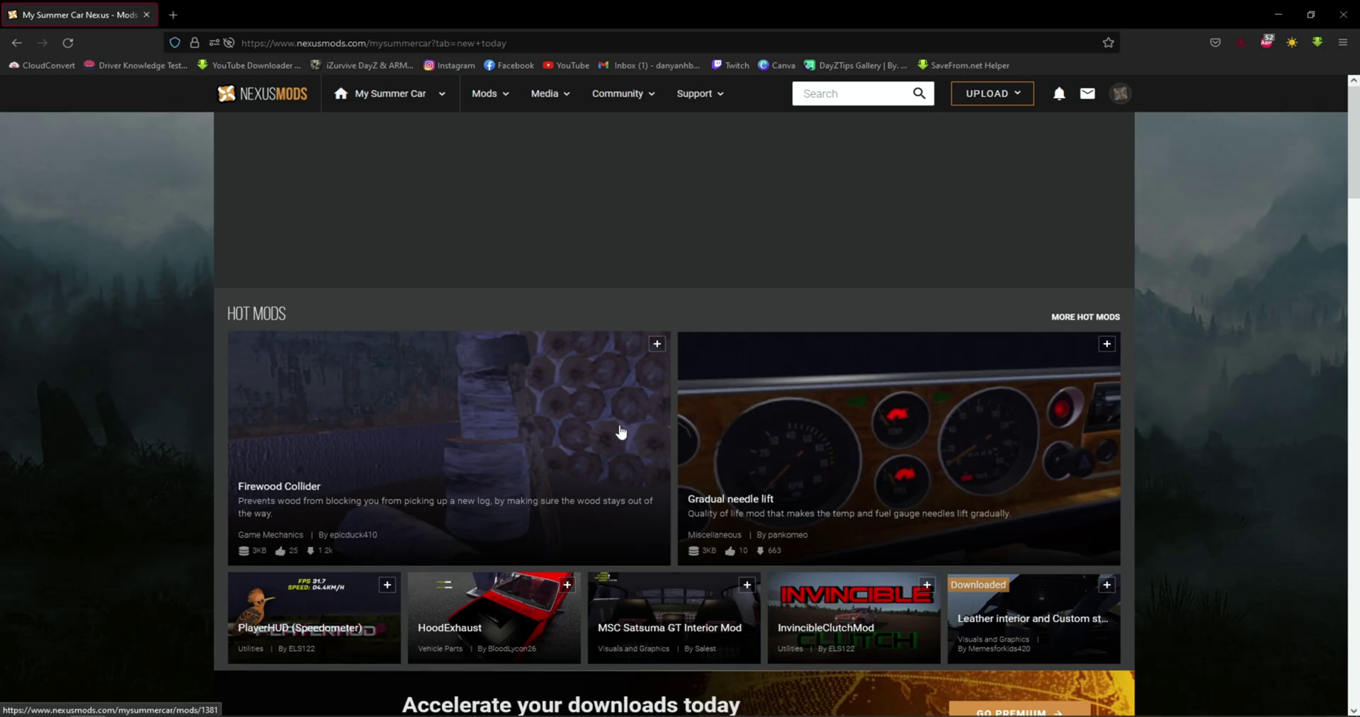
pyautogui.scroll(-5, 622, 435)
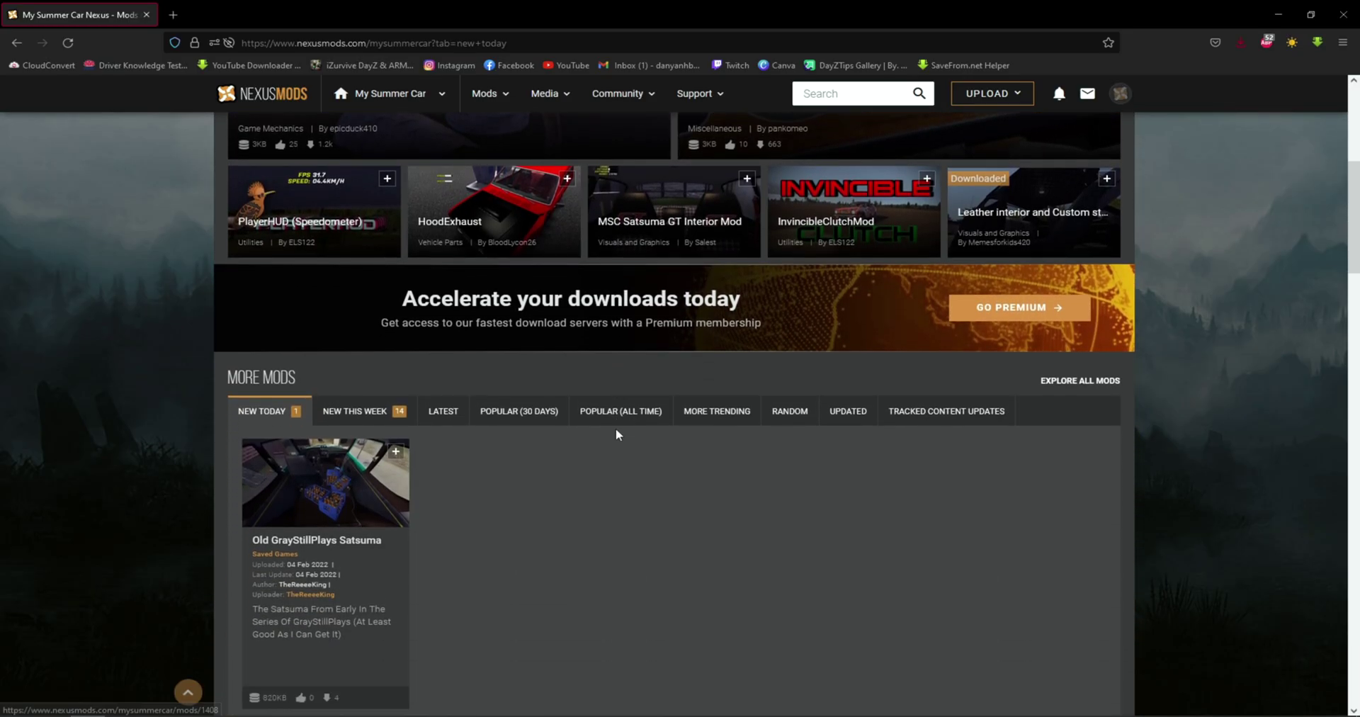
pyautogui.scroll(-2, 616, 435)
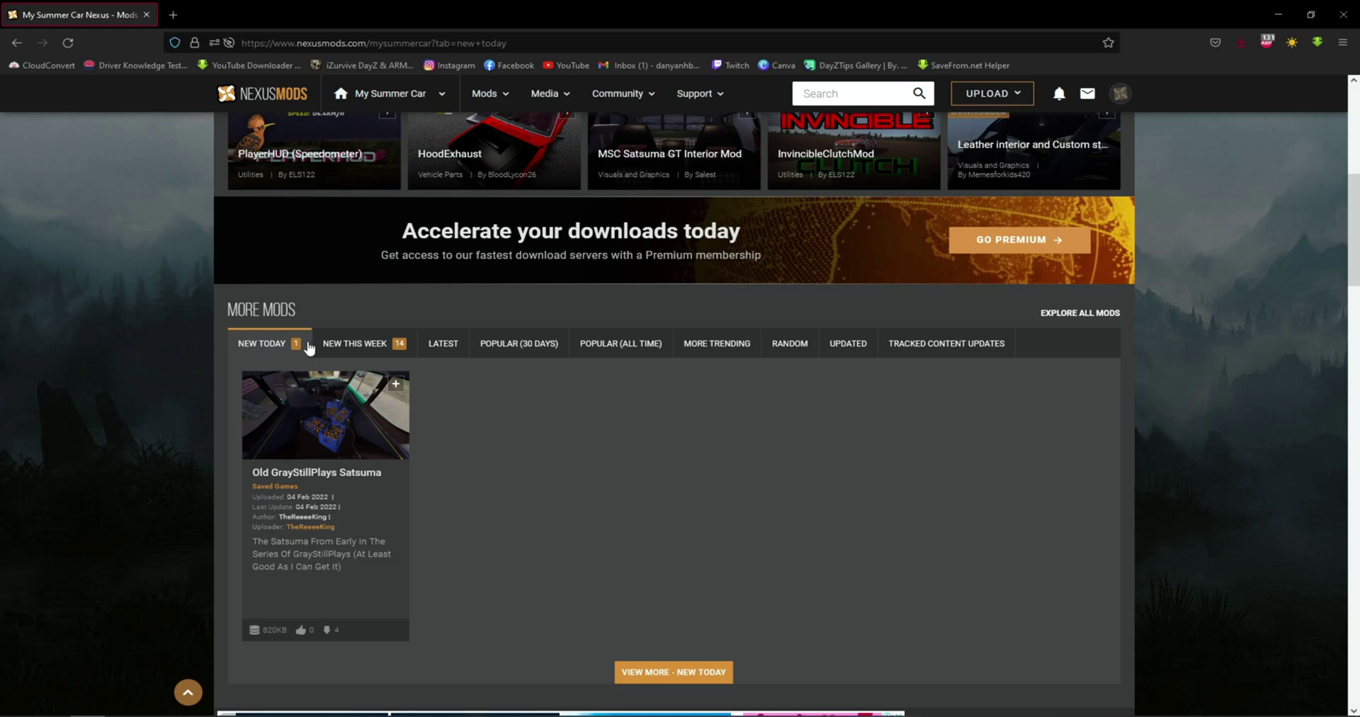
pyautogui.click(355, 345)
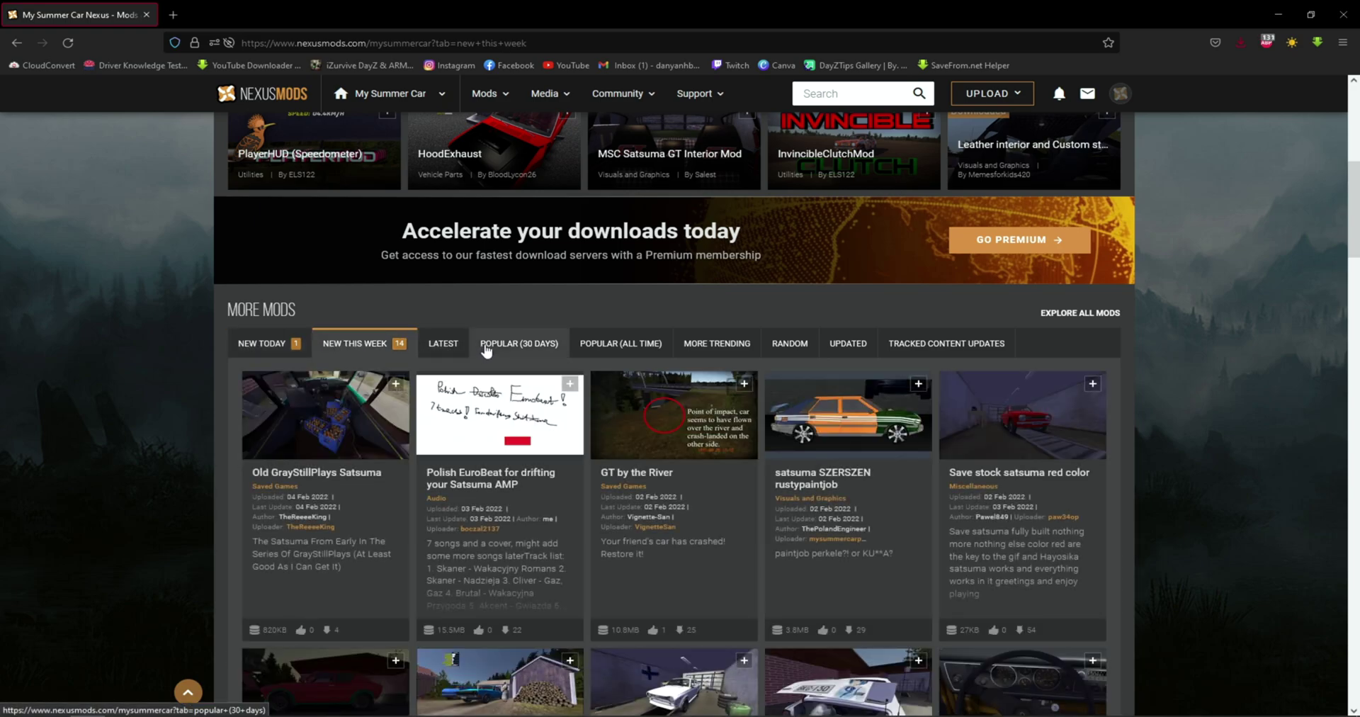
pyautogui.click(489, 347)
pyautogui.scroll(-4, 285, 402)
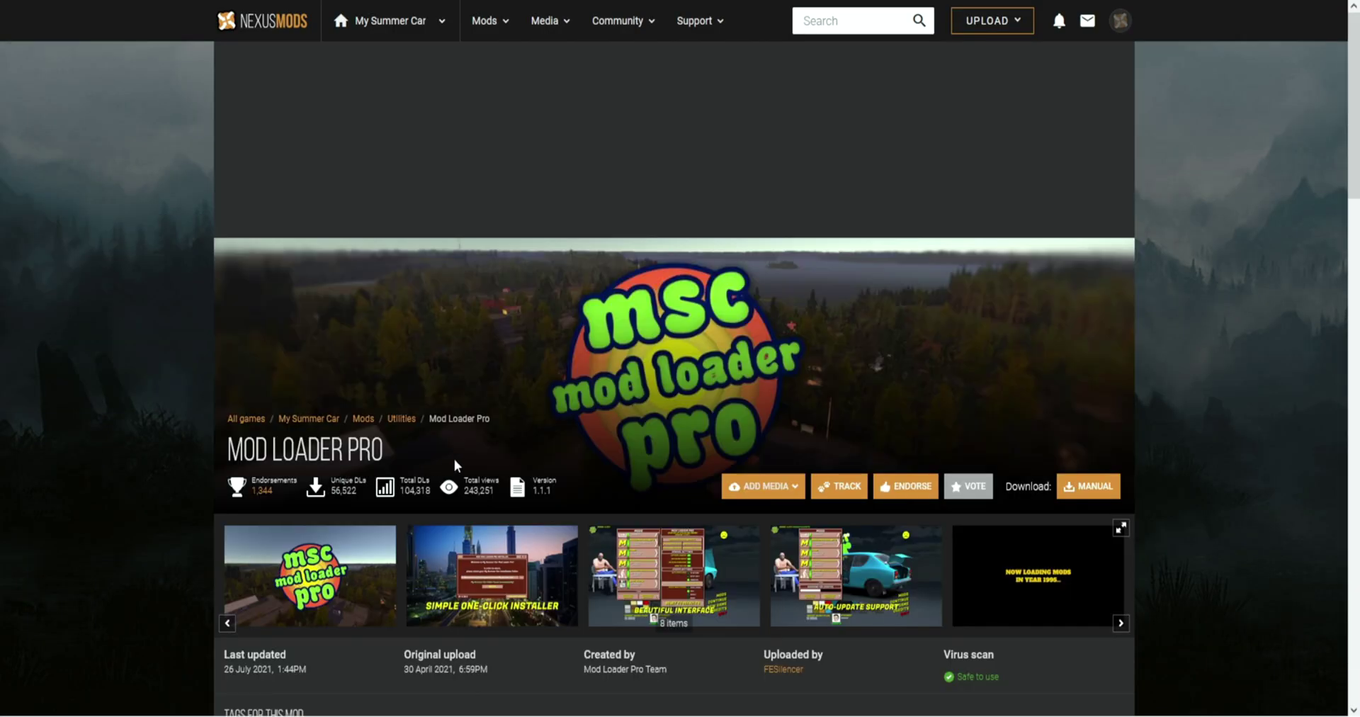
# Read the Mod Loader Pro description, then list its files, led by the 1.1.1 Installer.
pyautogui.scroll(-4, 454, 465)
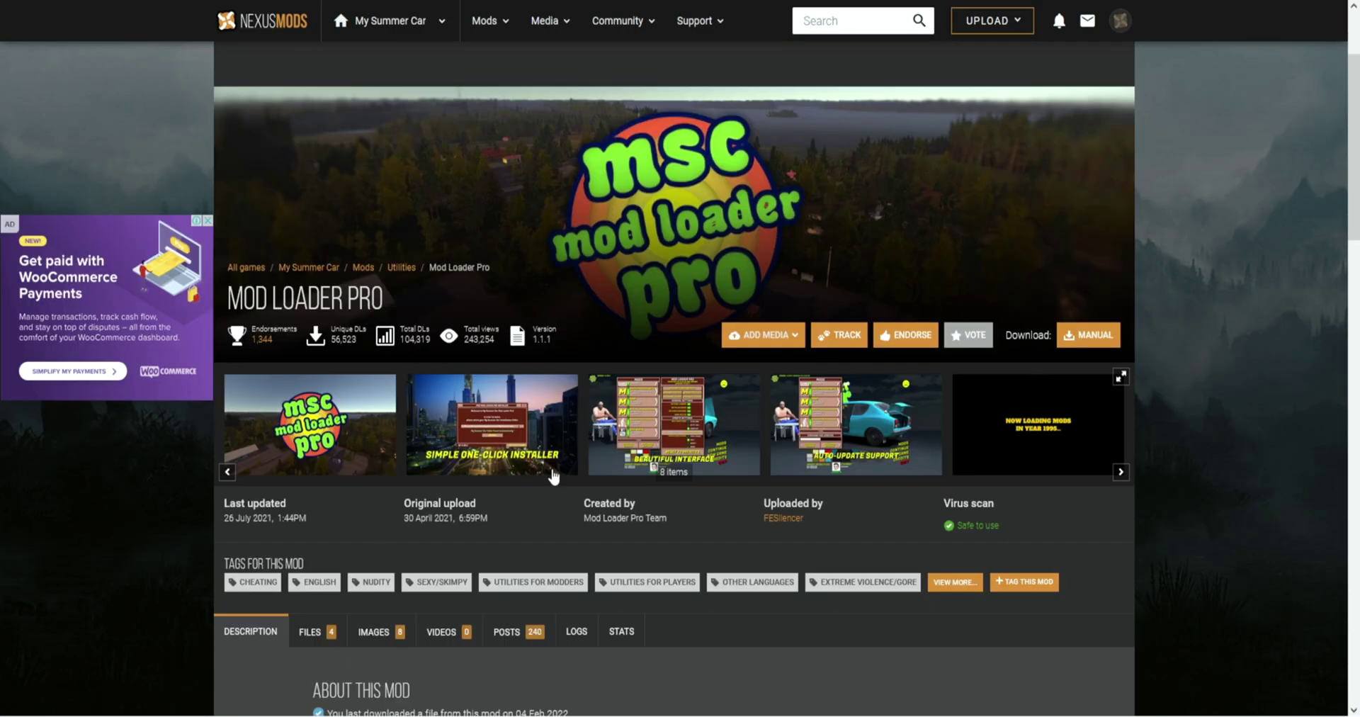
pyautogui.scroll(-15, 554, 476)
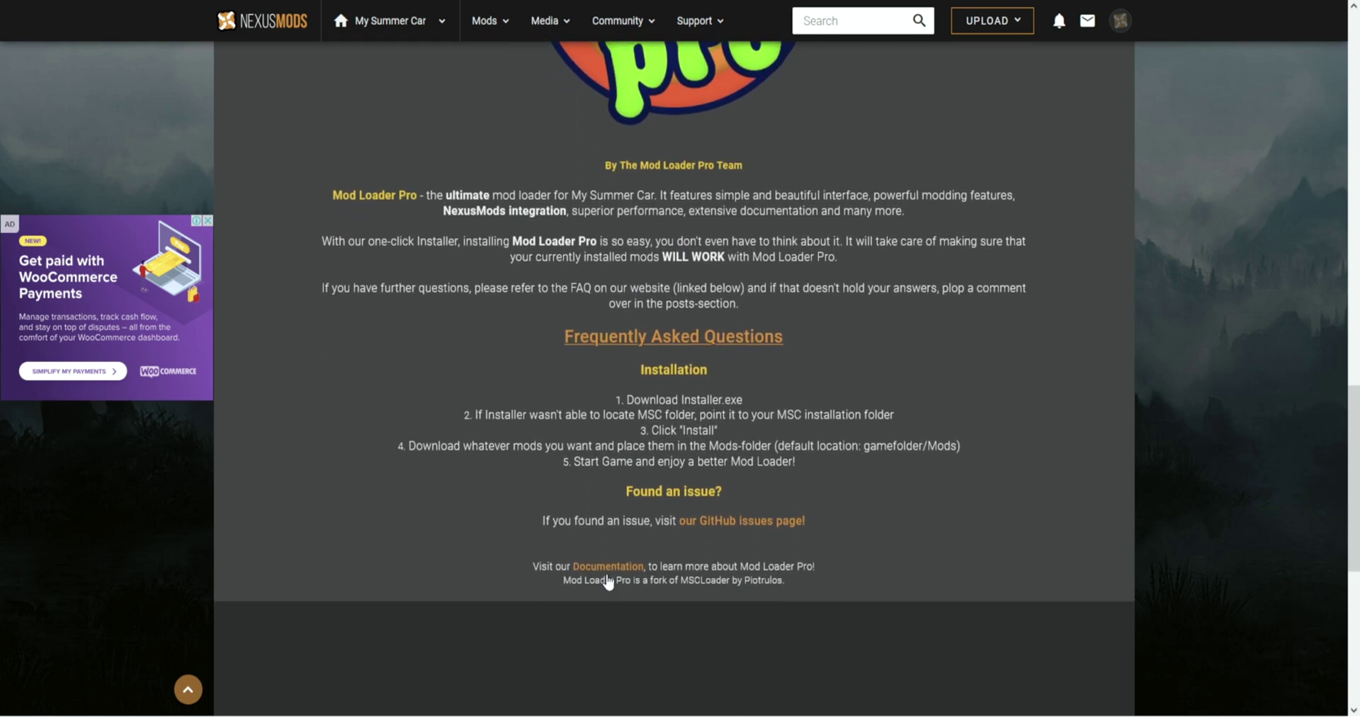
pyautogui.scroll(15, 601, 508)
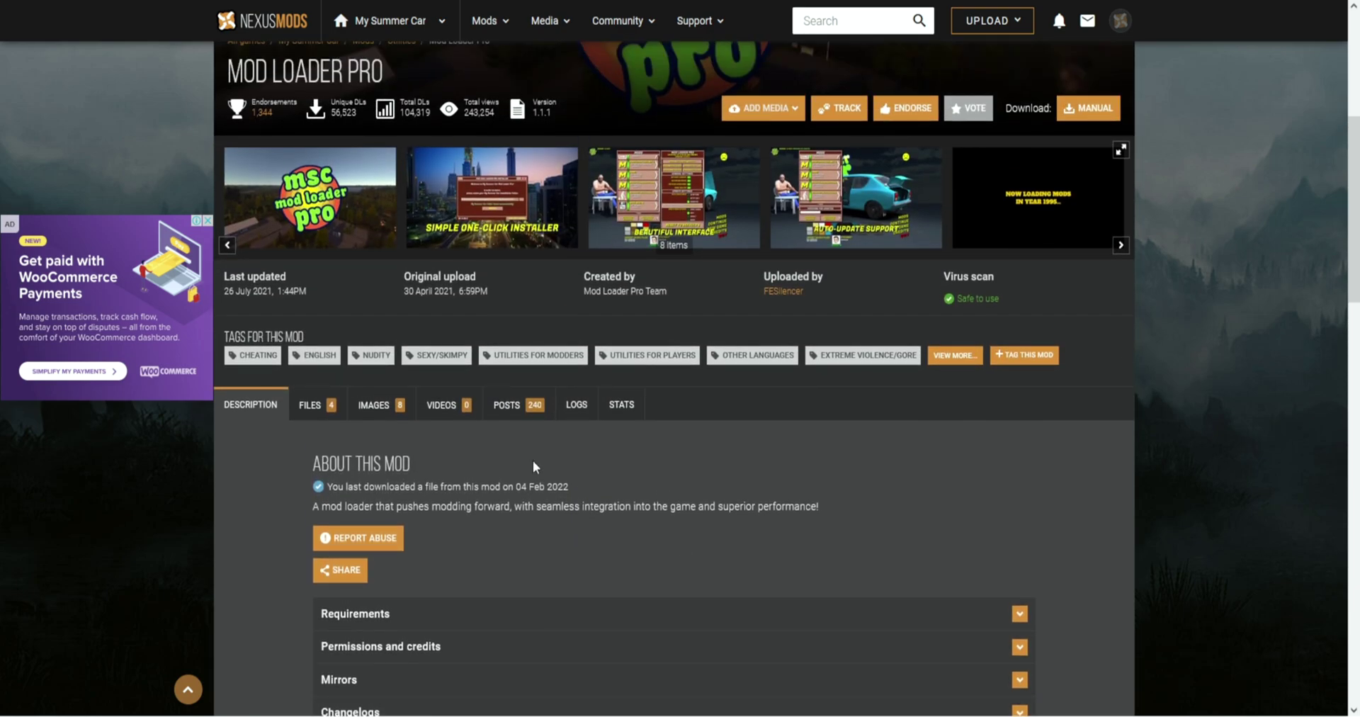
pyautogui.click(309, 405)
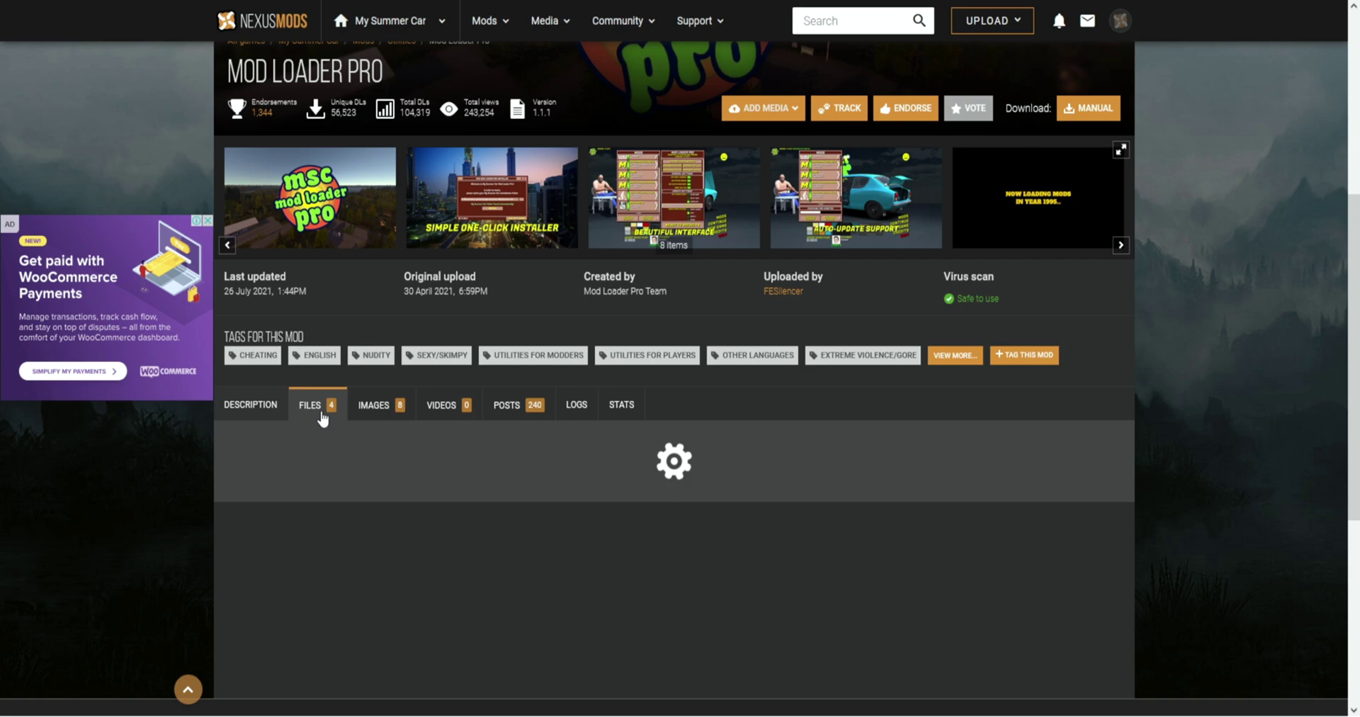
pyautogui.scroll(-3, 711, 434)
pyautogui.scroll(-8, 711, 418)
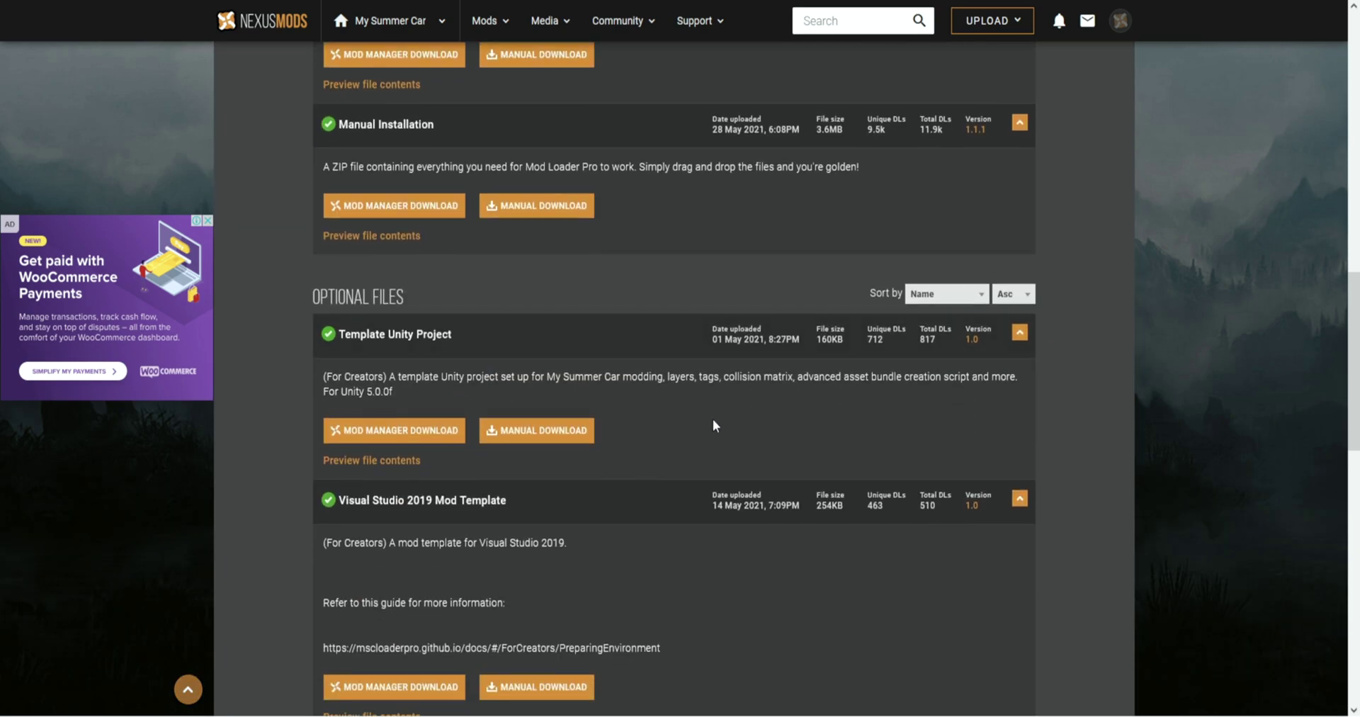
pyautogui.scroll(-5, 714, 422)
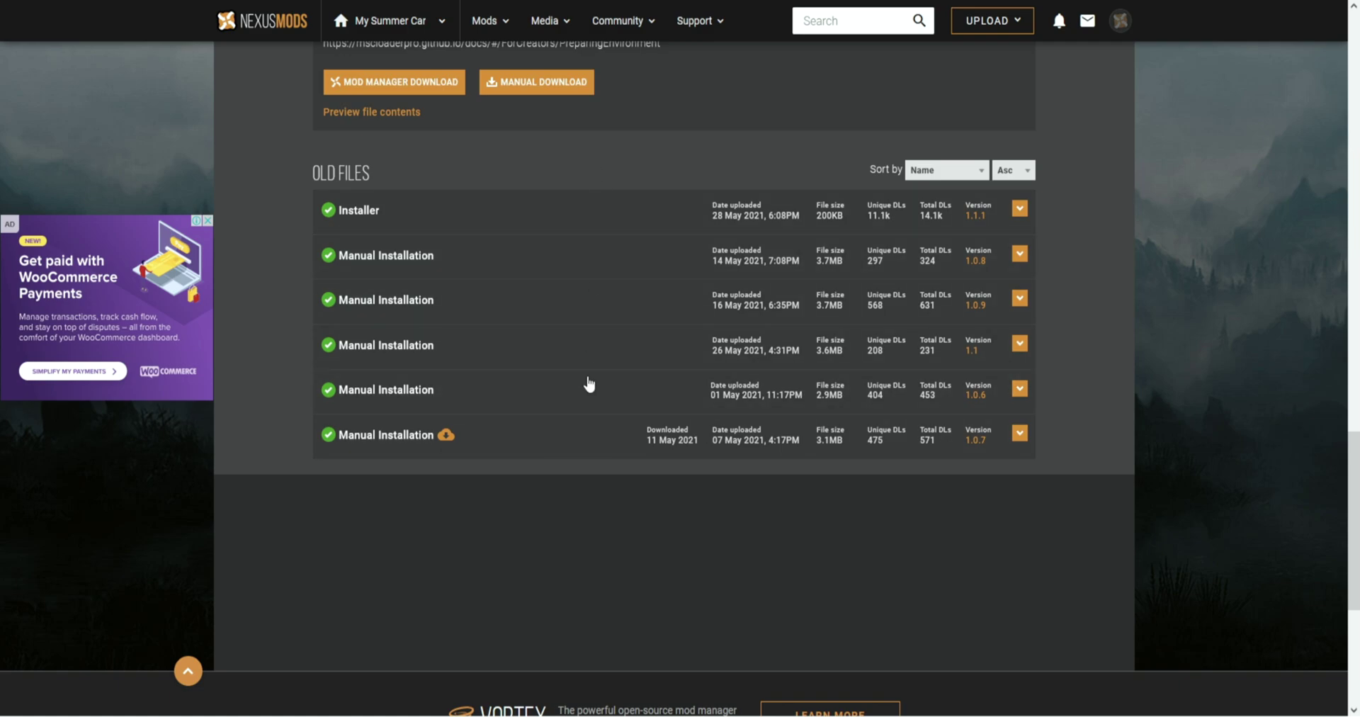
pyautogui.scroll(13, 628, 354)
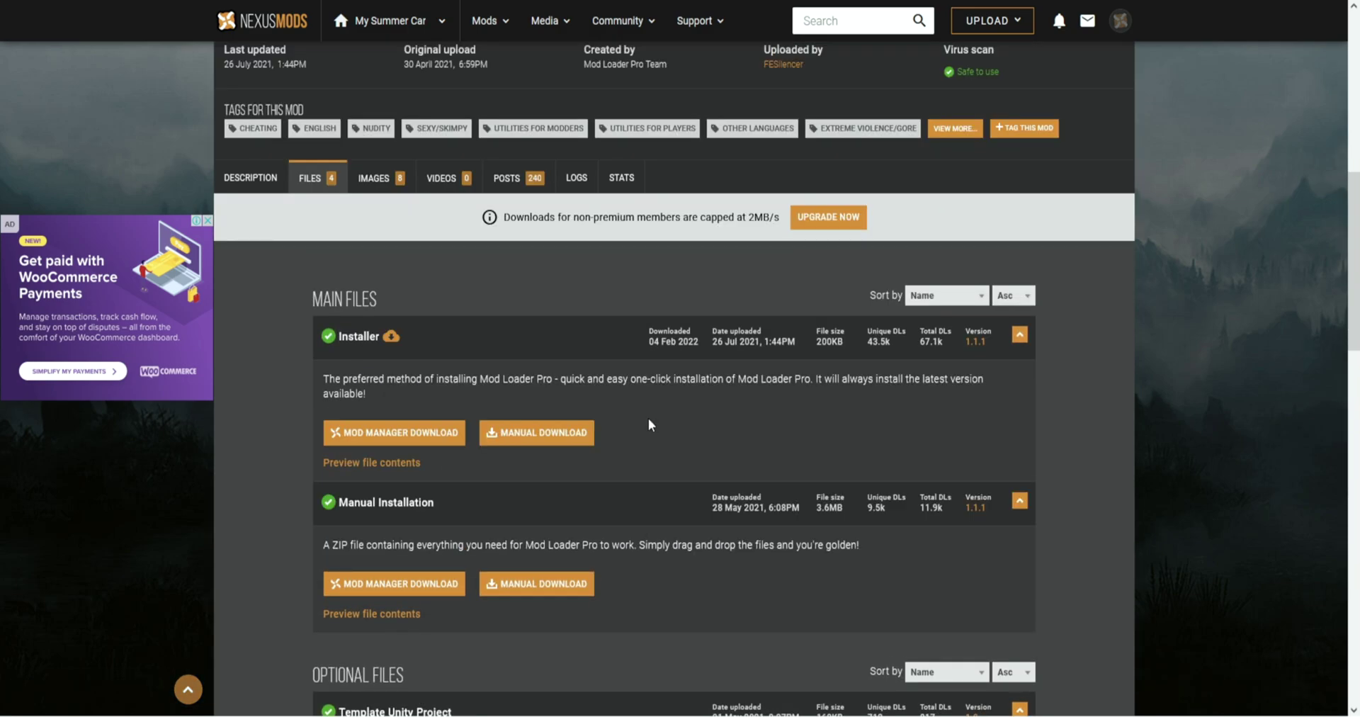
# Manually download the Mod Loader Pro Installer zip at slow speed and confirm saving it.
pyautogui.click(555, 439)
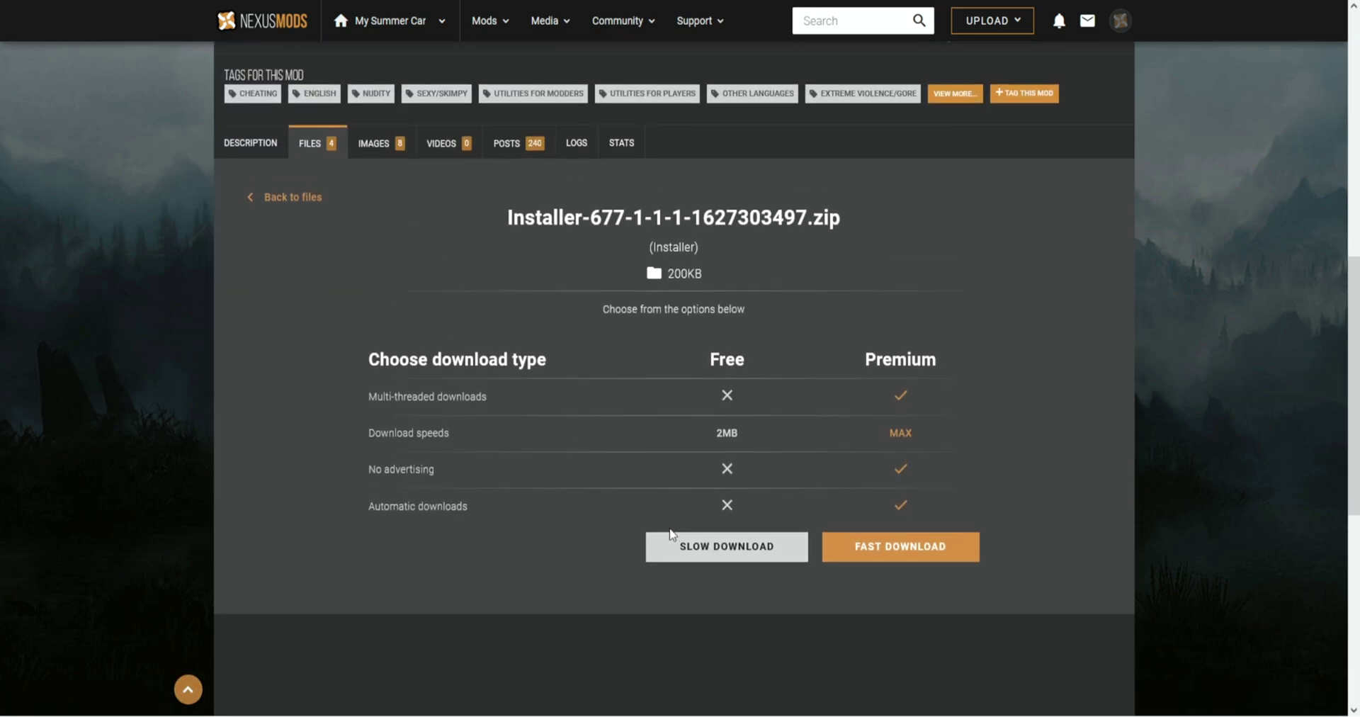
pyautogui.click(698, 584)
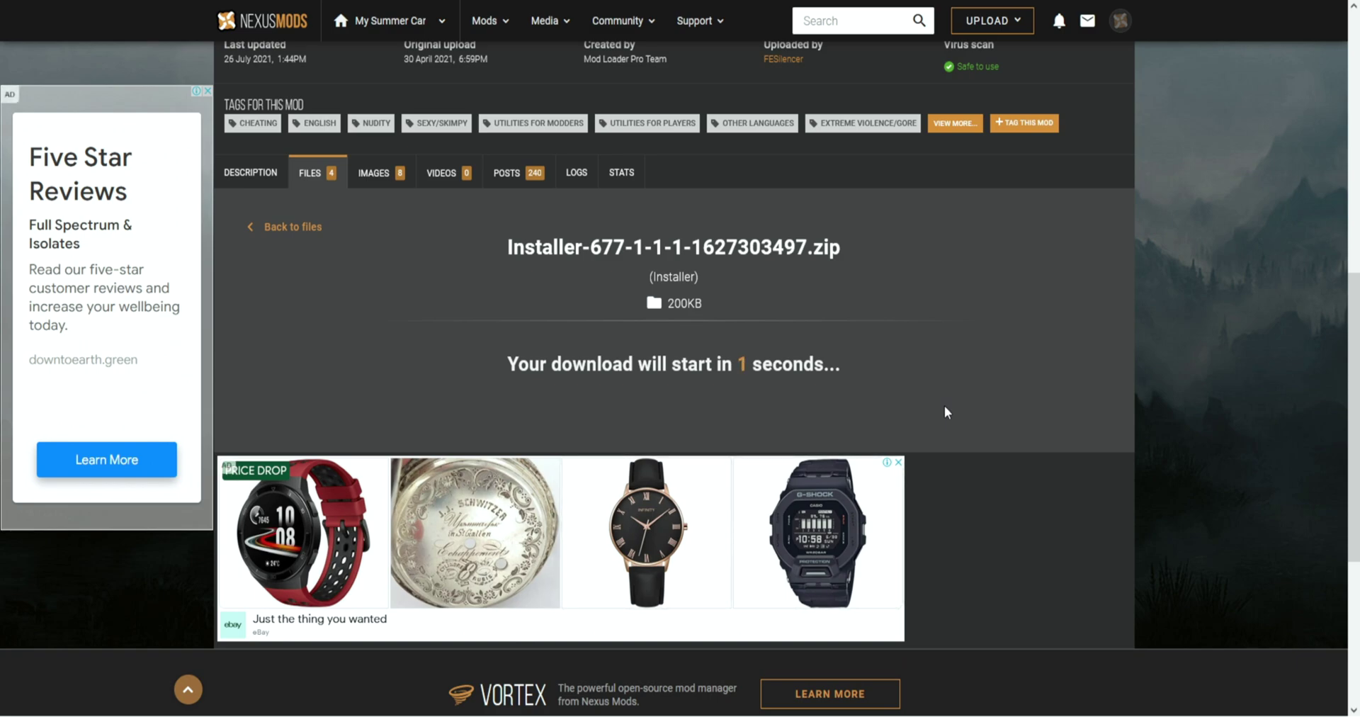
pyautogui.scroll(-3, 743, 231)
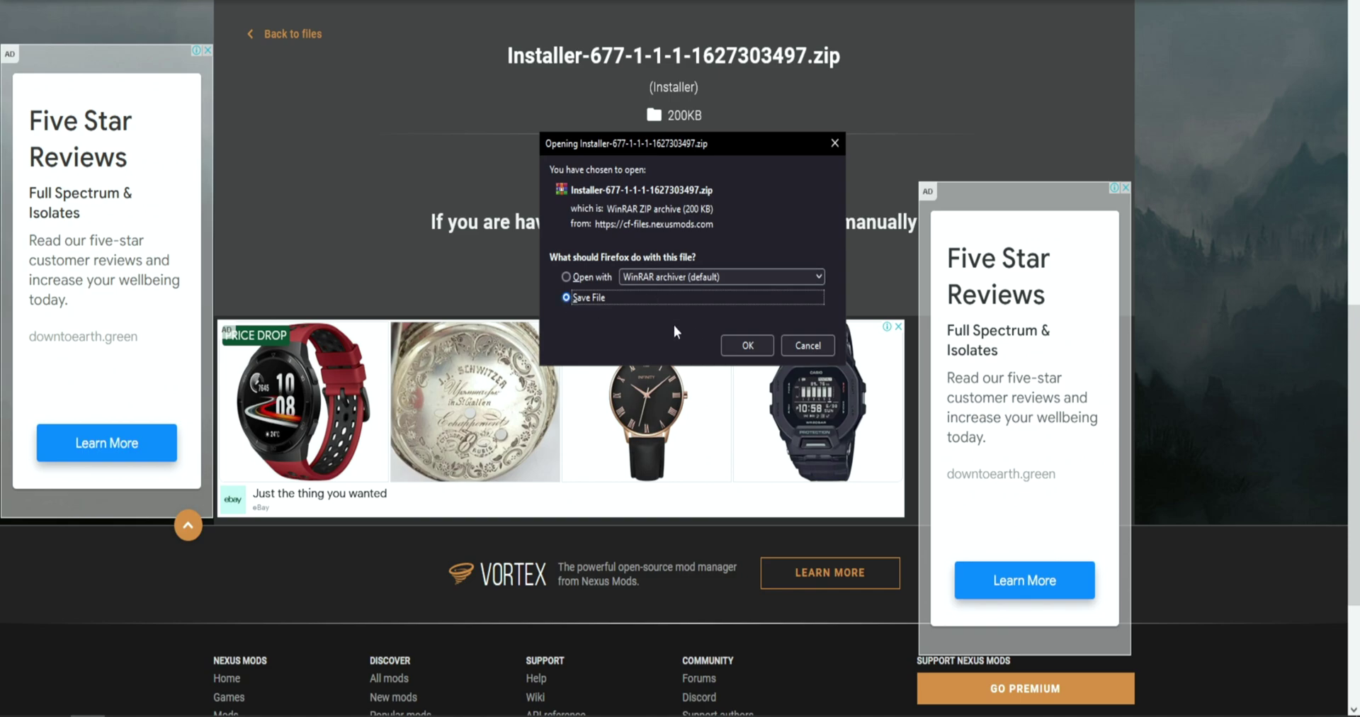
pyautogui.click(746, 345)
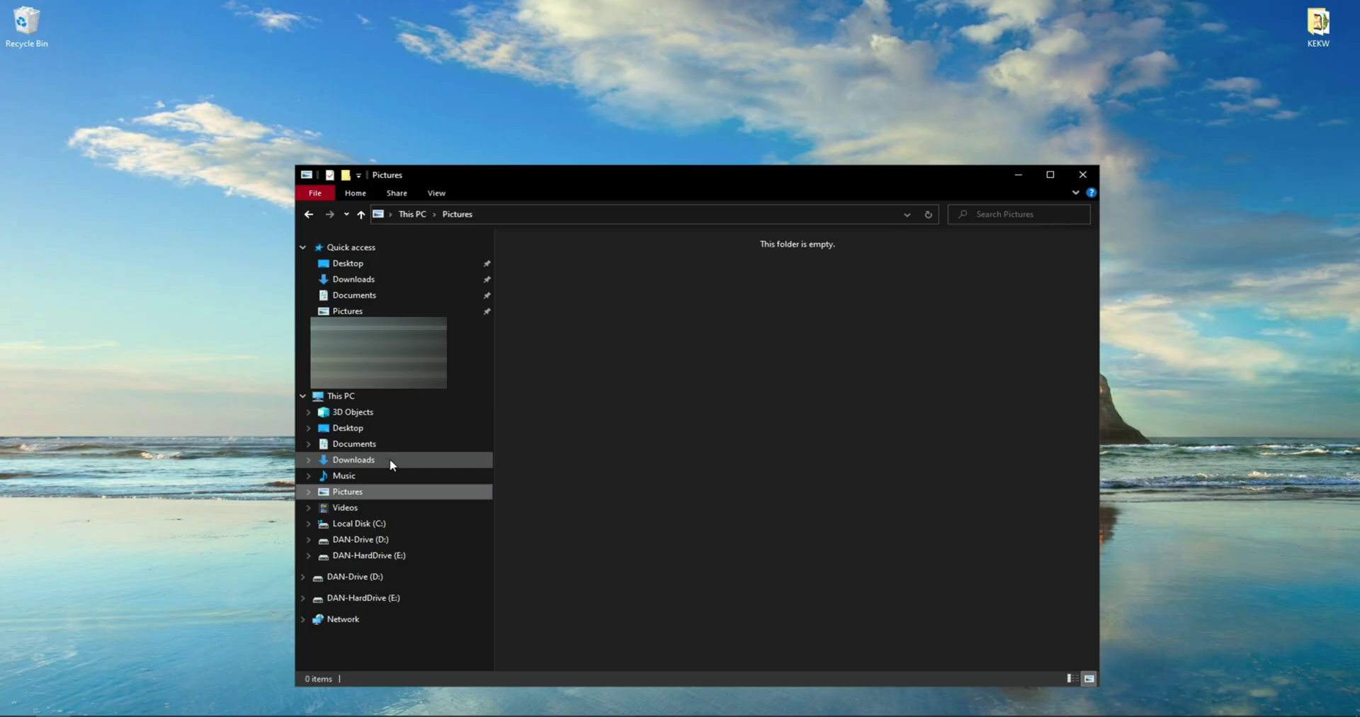
# Move the Installer zip from the Downloads folder onto the desktop.
pyautogui.click(389, 457)
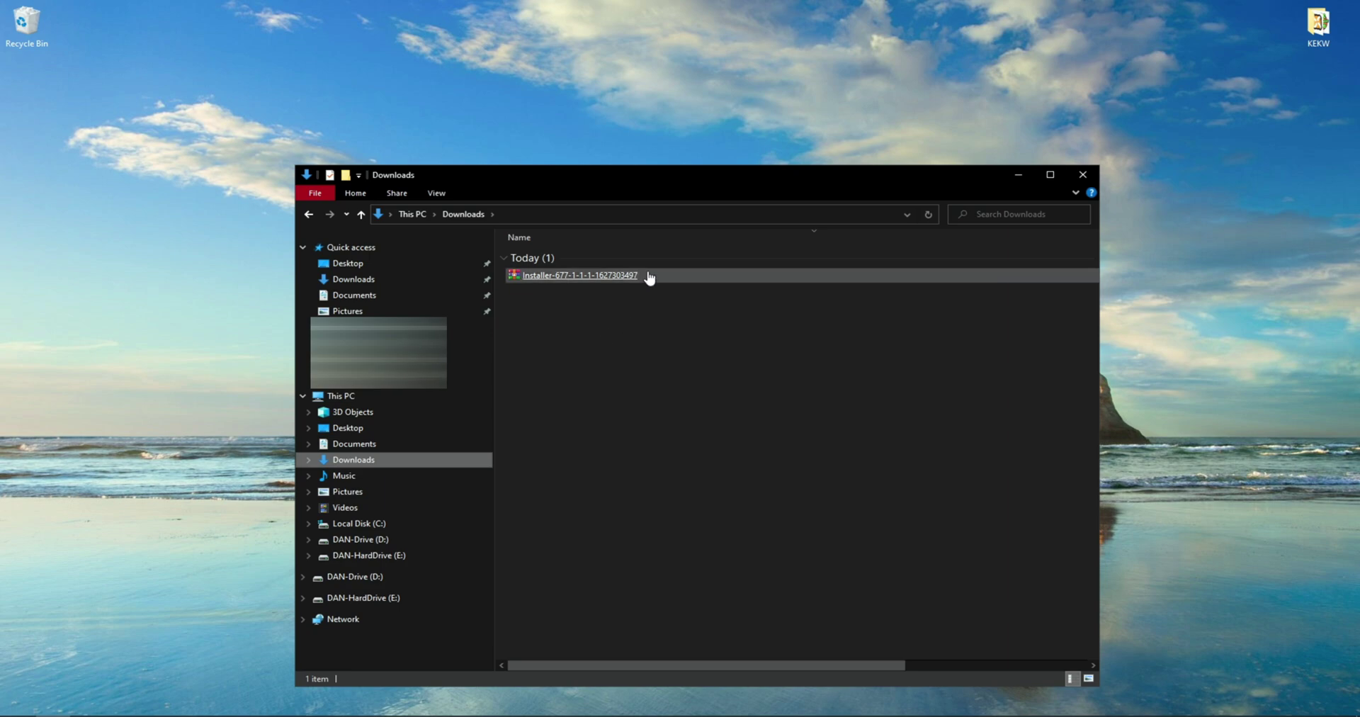
pyautogui.moveTo(644, 279); pyautogui.dragTo(293, 383)
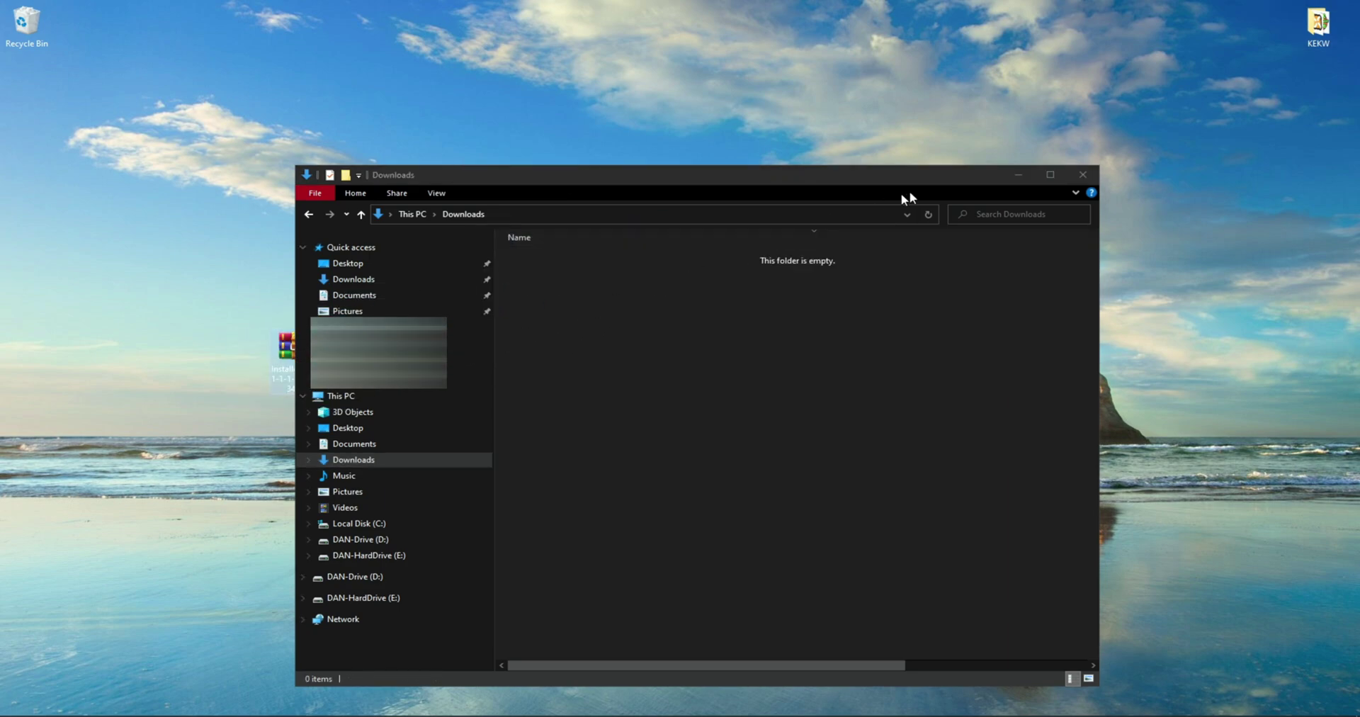
pyautogui.click(1018, 174)
# Extract the Installer zip into a desktop folder and place it at the desktop centre.
pyautogui.rightClick(316, 334)
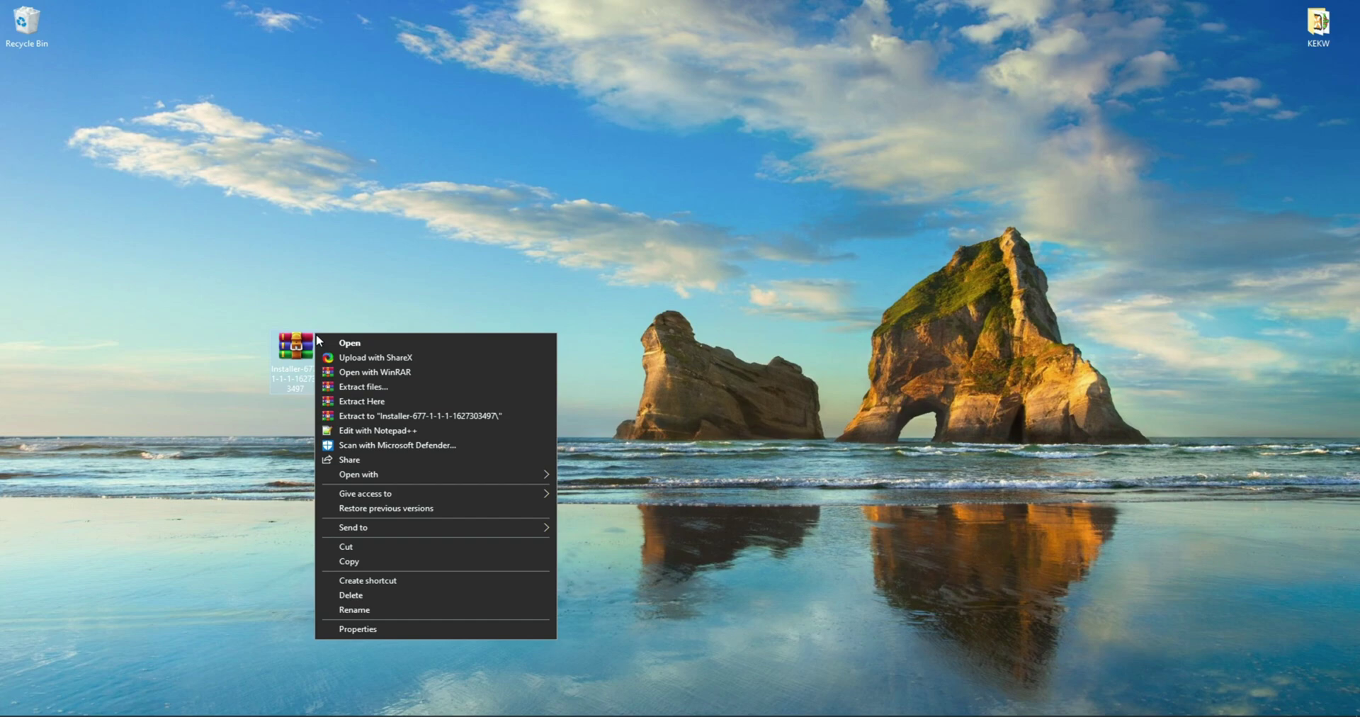
pyautogui.click(384, 387)
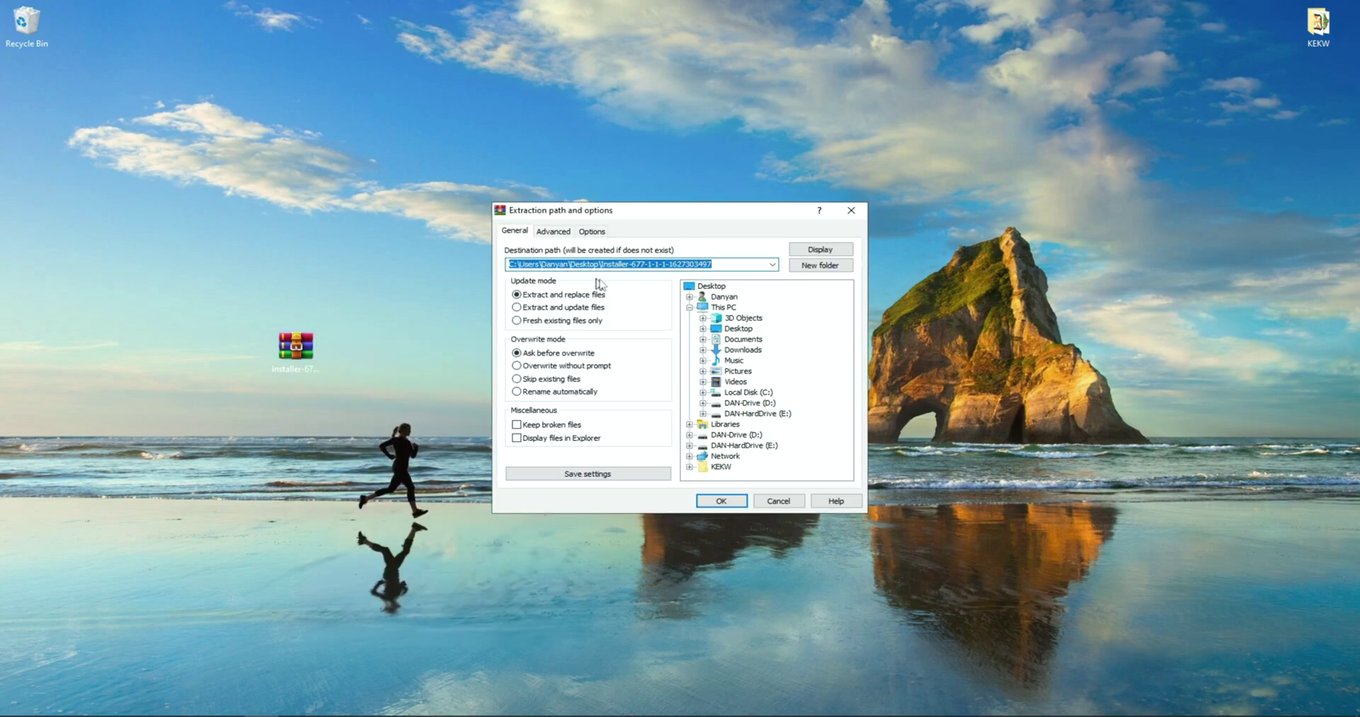
pyautogui.click(715, 501)
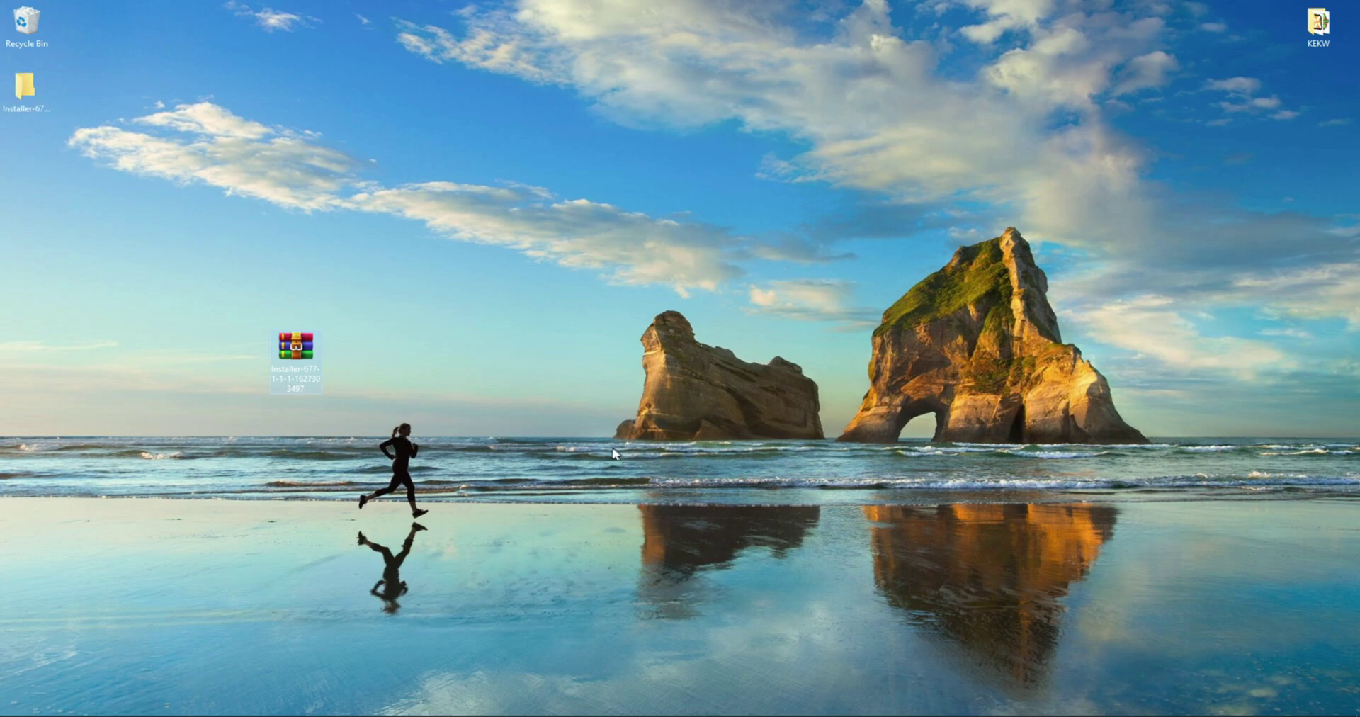
pyautogui.moveTo(25, 87); pyautogui.dragTo(686, 347)
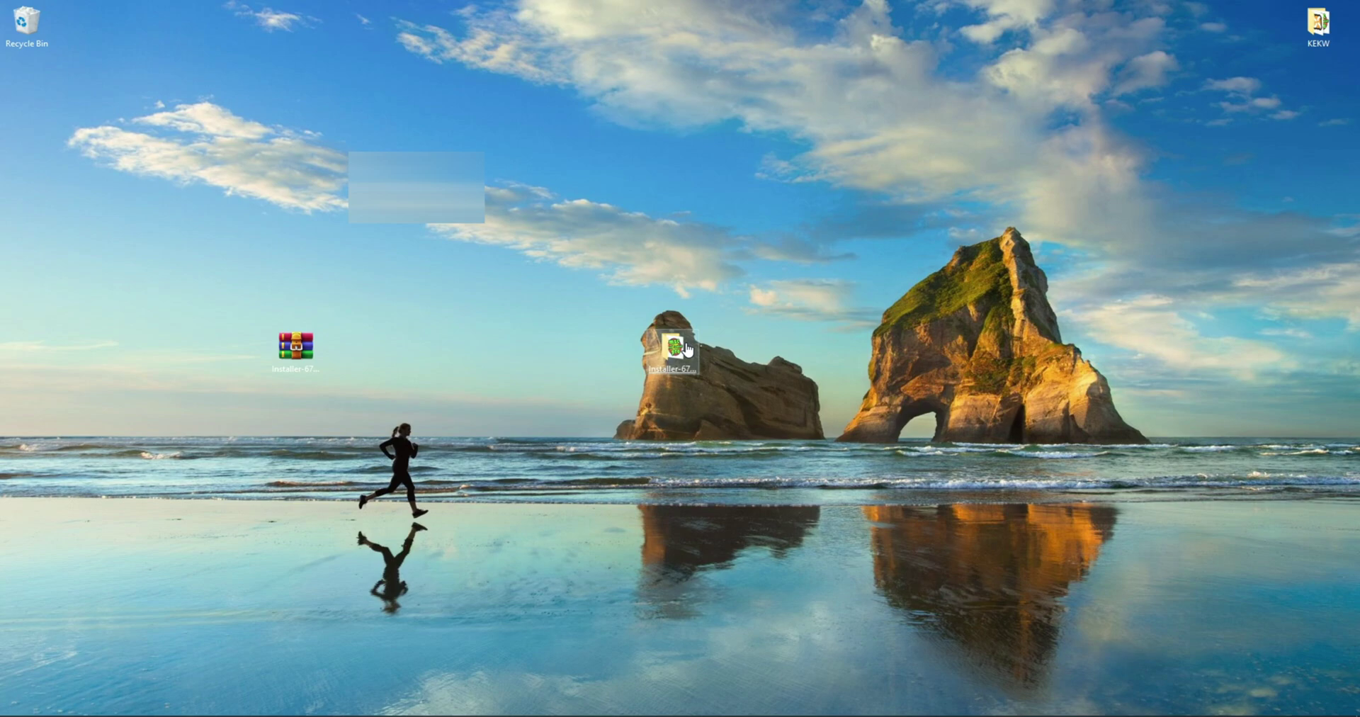
# Launch the extracted Mod Loader Pro Installer and browse for the game installation folder.
pyautogui.doubleClick(686, 347)
pyautogui.doubleClick(654, 93)
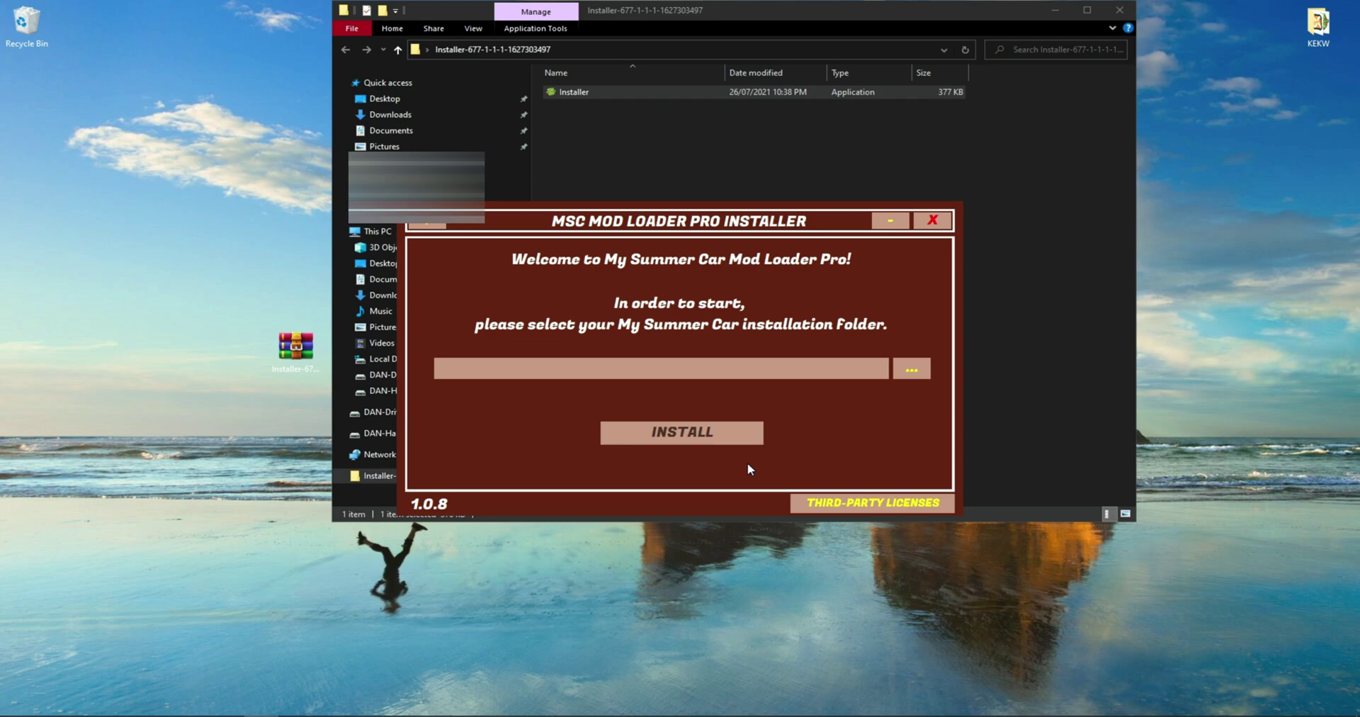
pyautogui.click(912, 369)
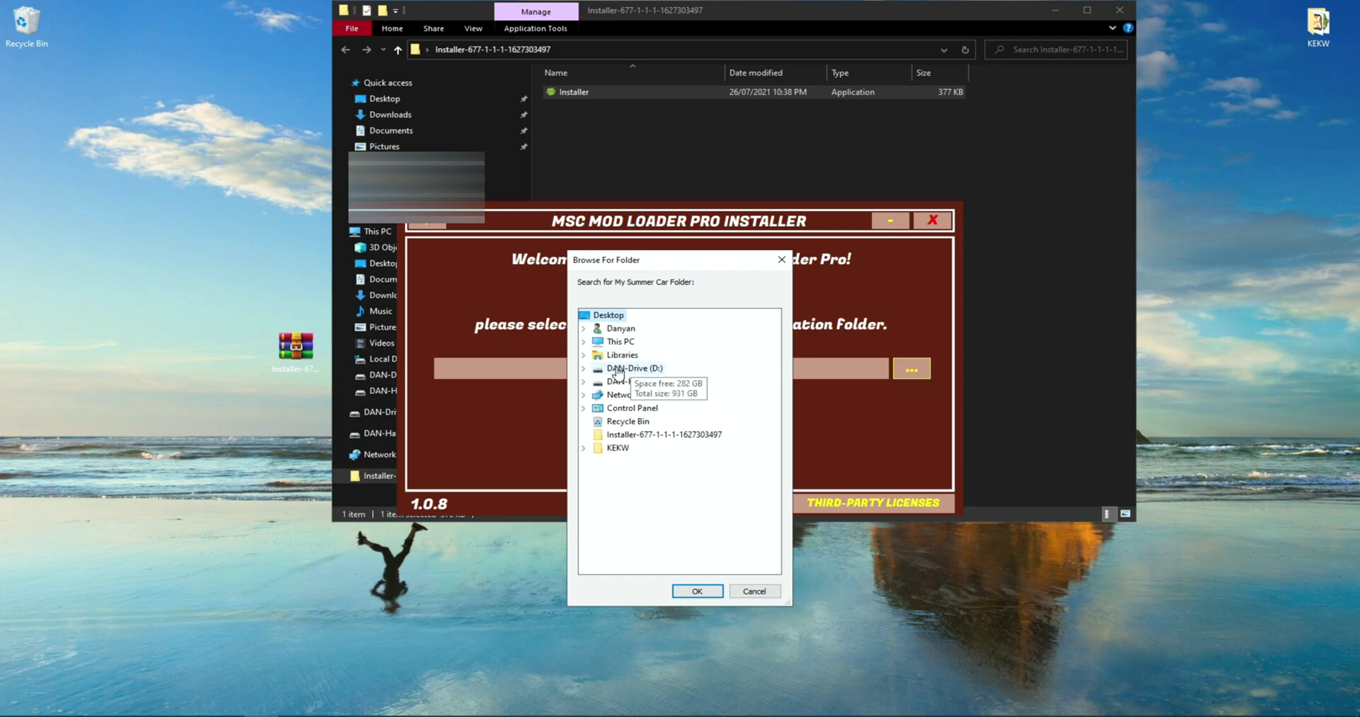
# Choose D:/Steam Games/steamapps/common/My Summer Car as the game folder.
pyautogui.click(583, 368)
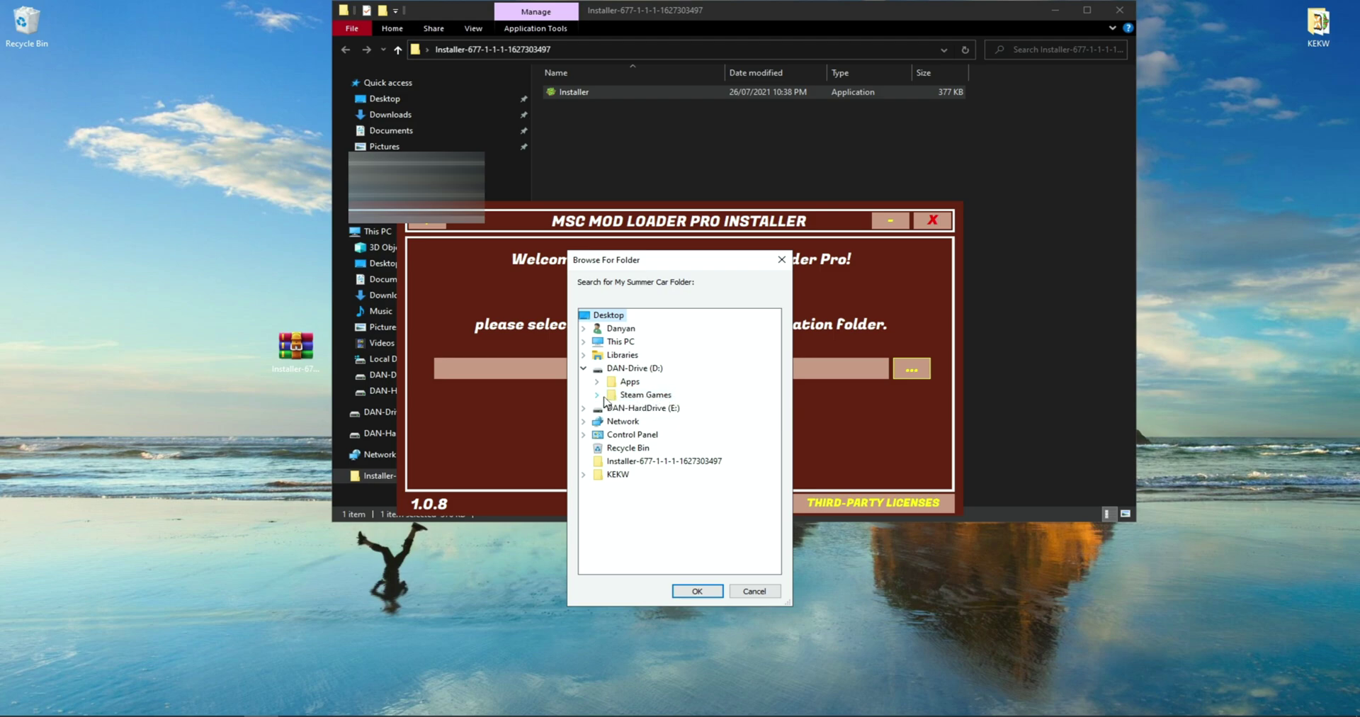
pyautogui.click(604, 397)
pyautogui.click(610, 408)
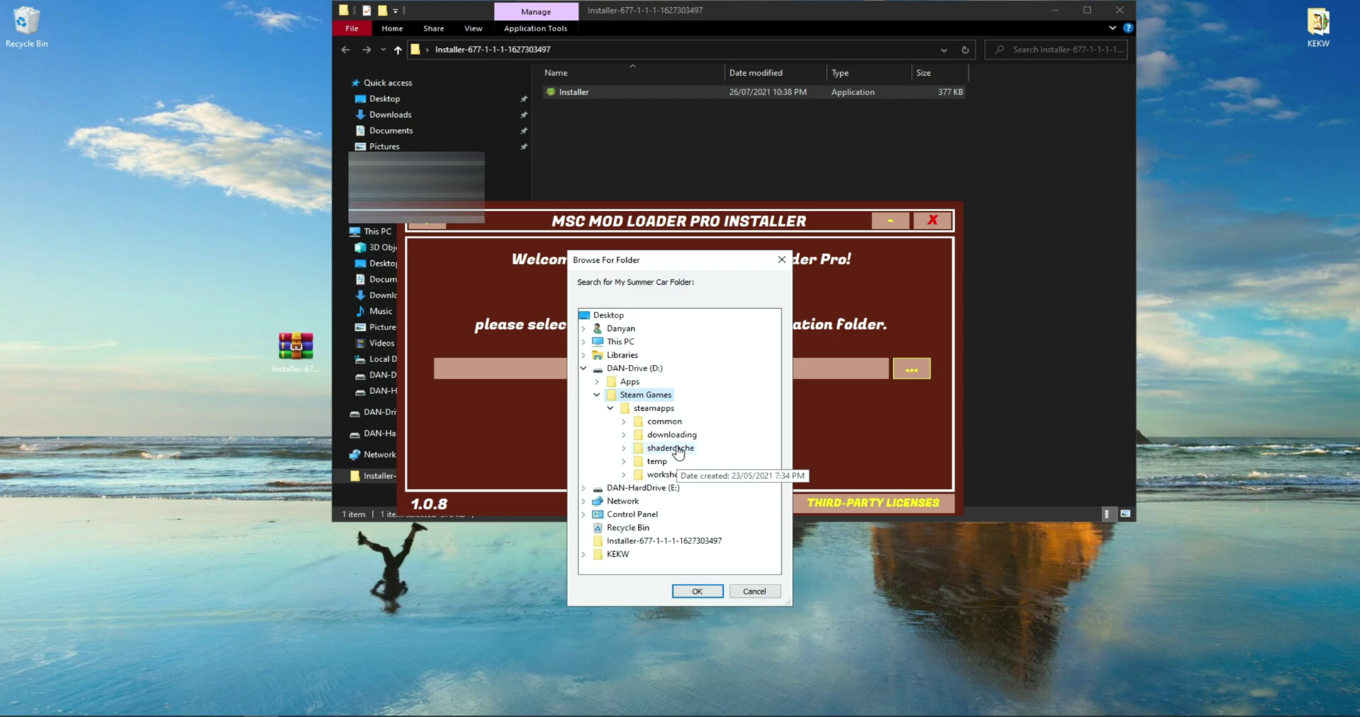
pyautogui.doubleClick(682, 422)
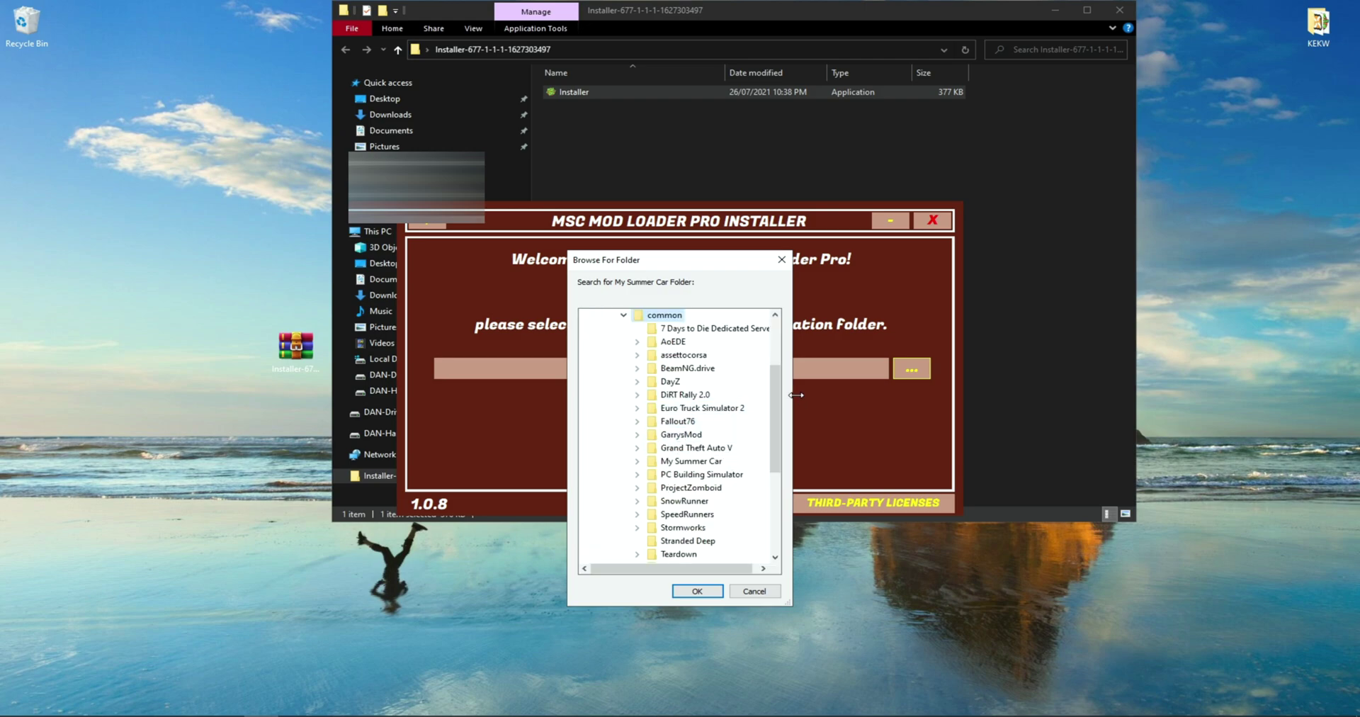
pyautogui.moveTo(796, 395); pyautogui.dragTo(886, 394)
pyautogui.scroll(-2, 715, 397)
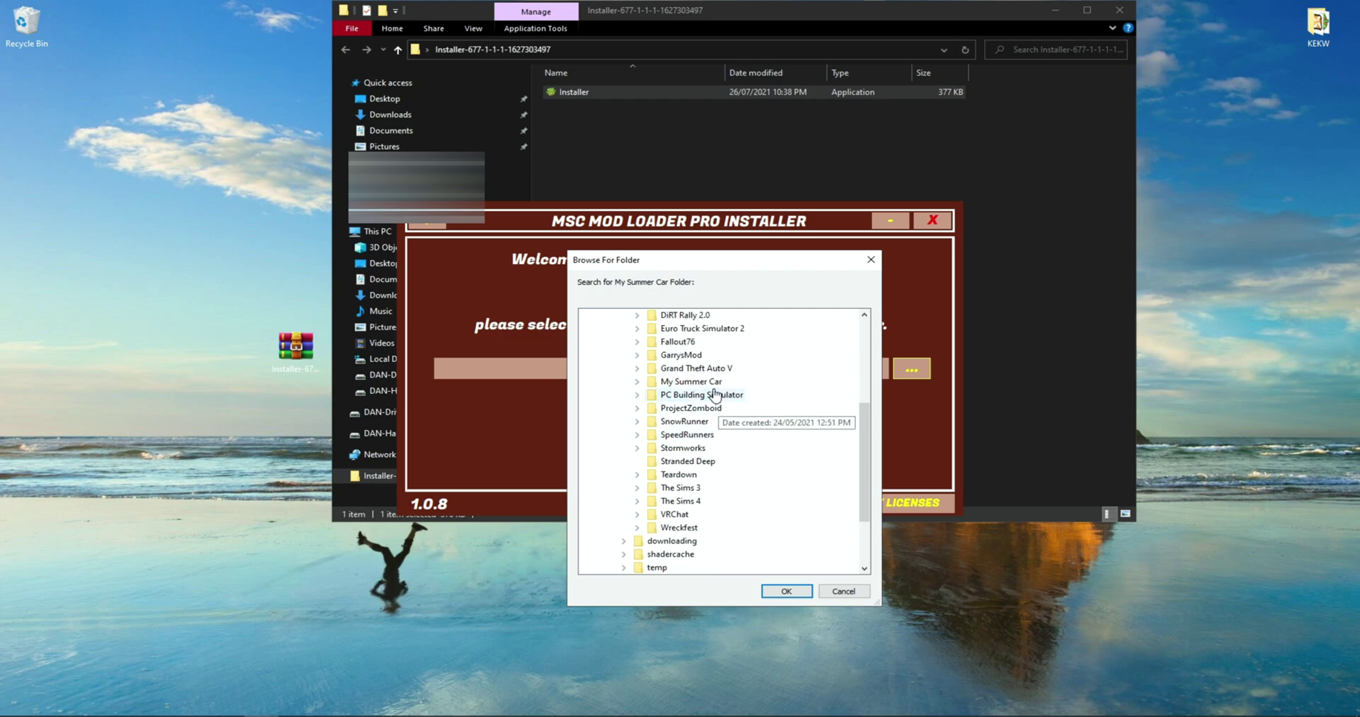
pyautogui.doubleClick(716, 383)
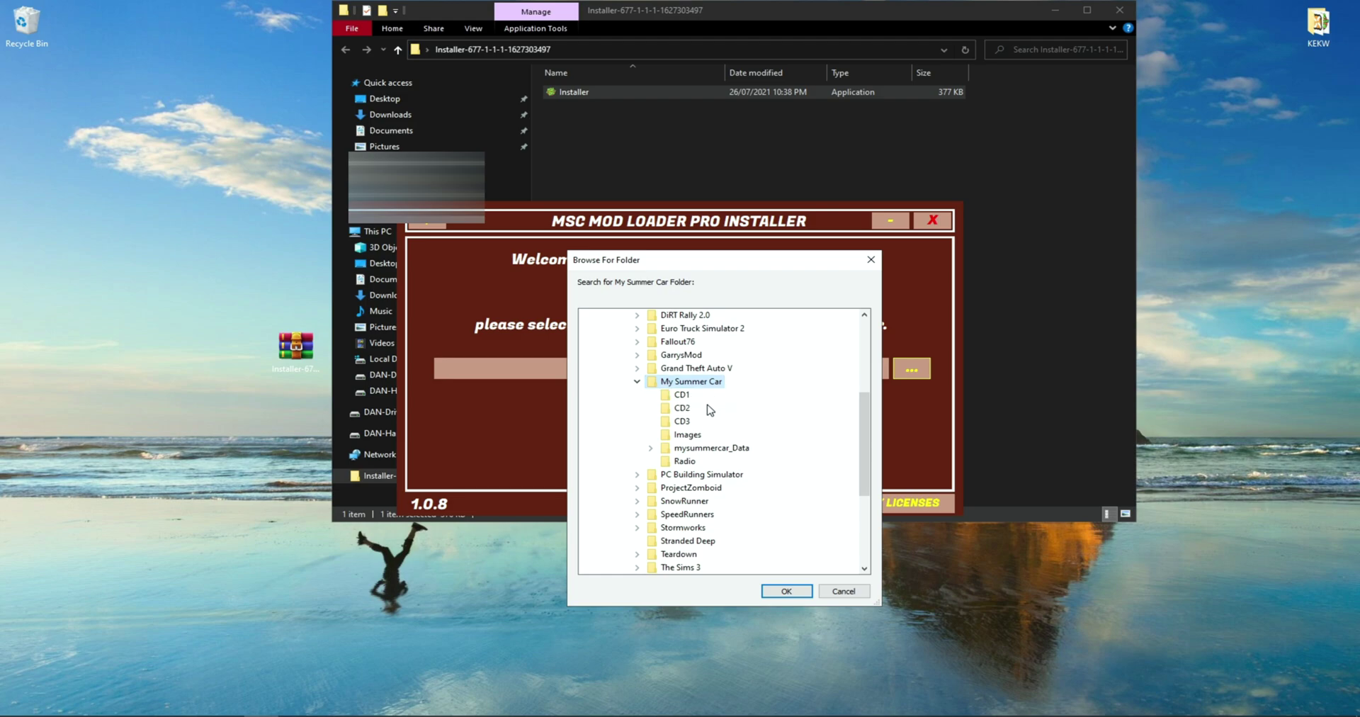
pyautogui.click(786, 591)
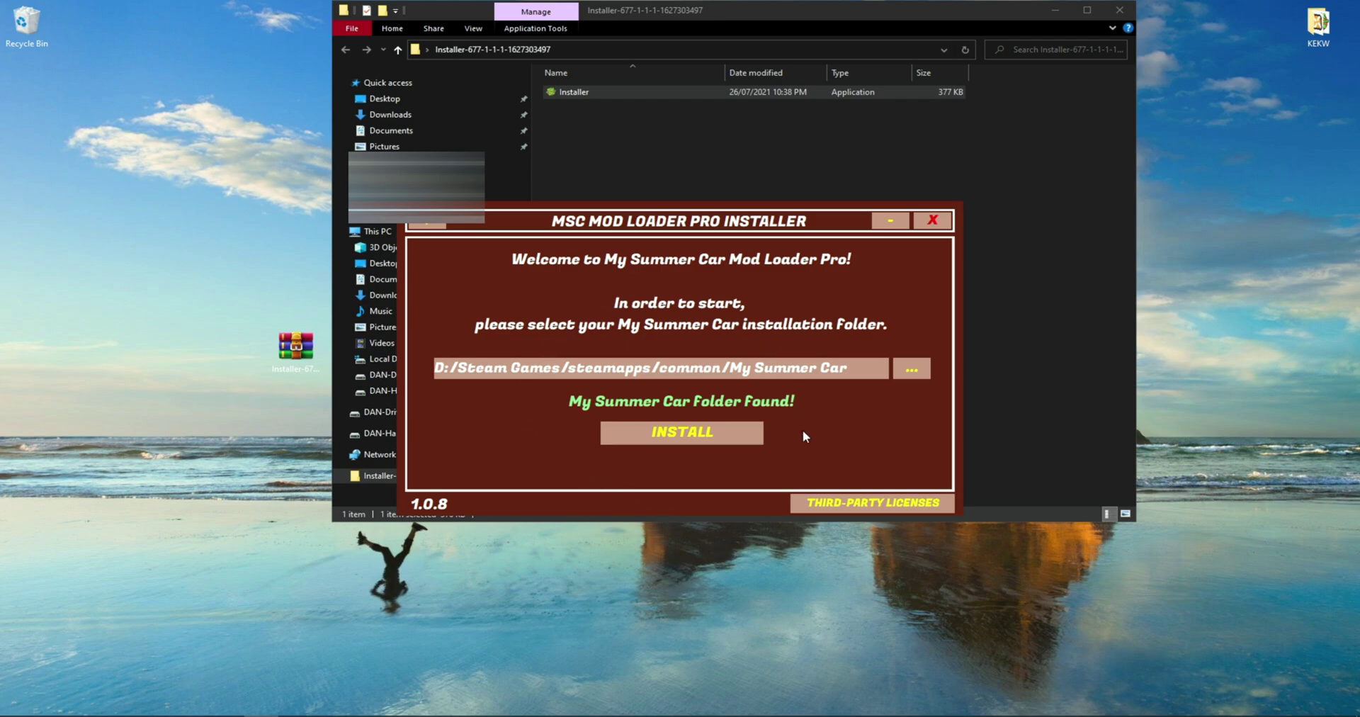
# Install Mod Loader Pro 1.1.1, then close the installer and its Explorer window.
pyautogui.click(714, 434)
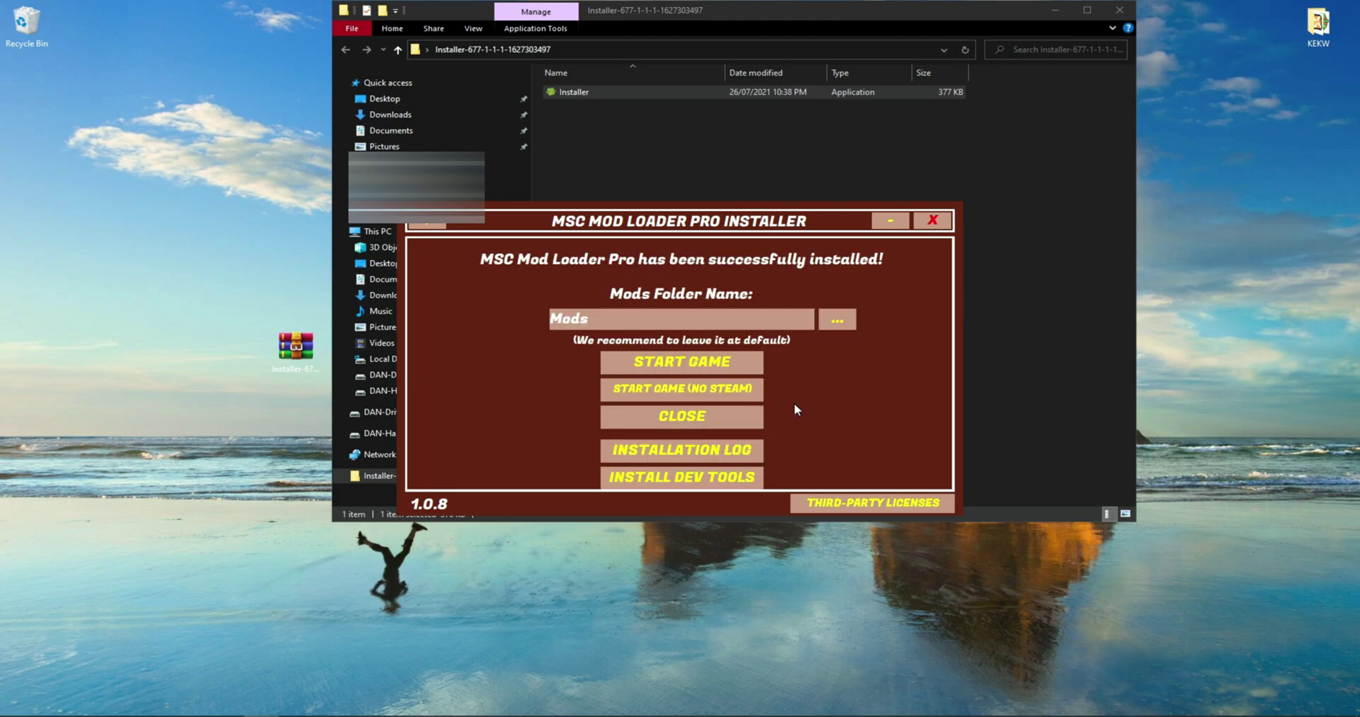
pyautogui.click(933, 219)
pyautogui.click(925, 232)
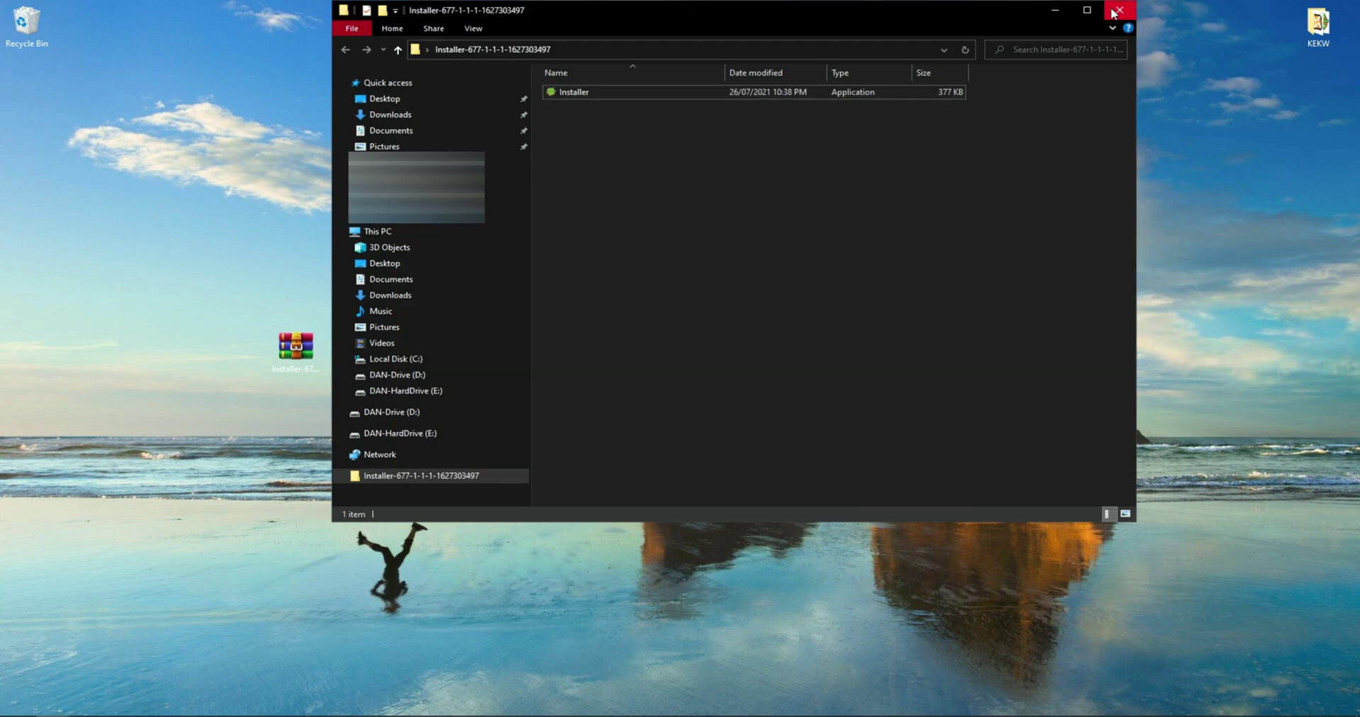
pyautogui.click(1118, 10)
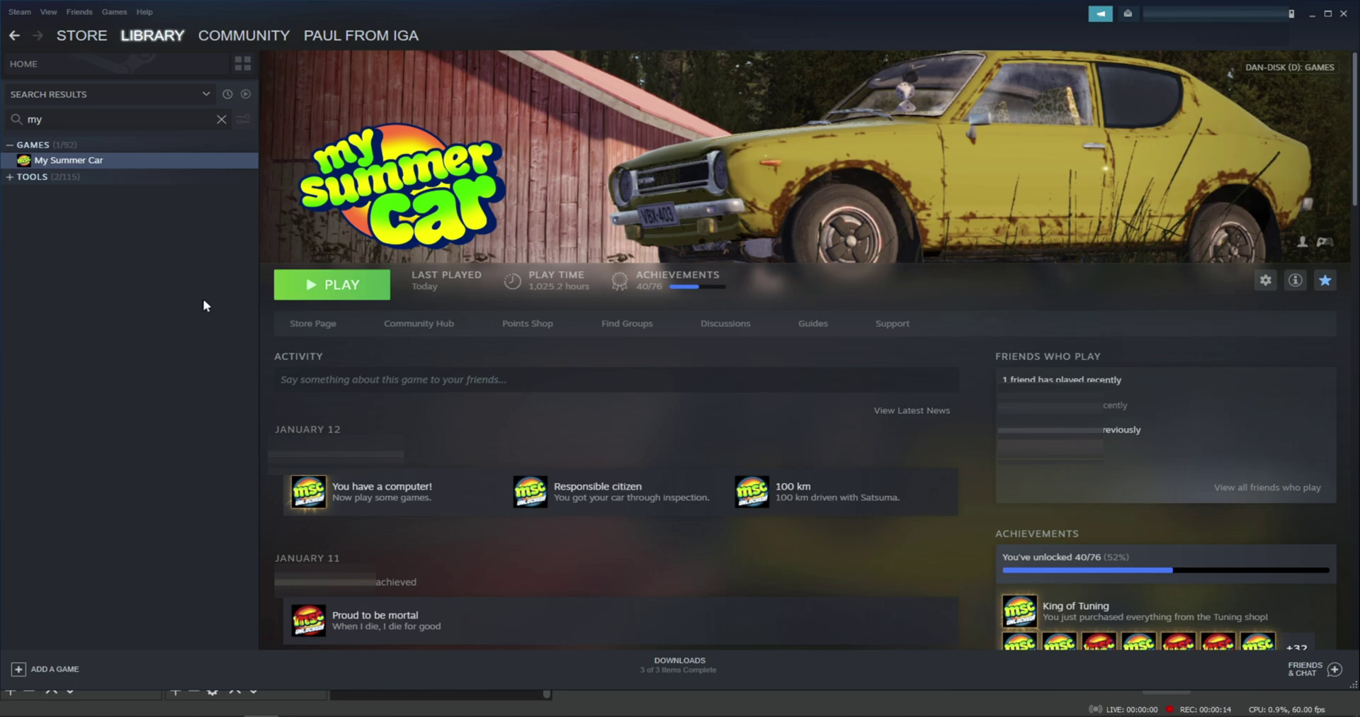
# Play My Summer Car from the Steam library and press Play! in its Configuration dialog.
pyautogui.click(331, 286)
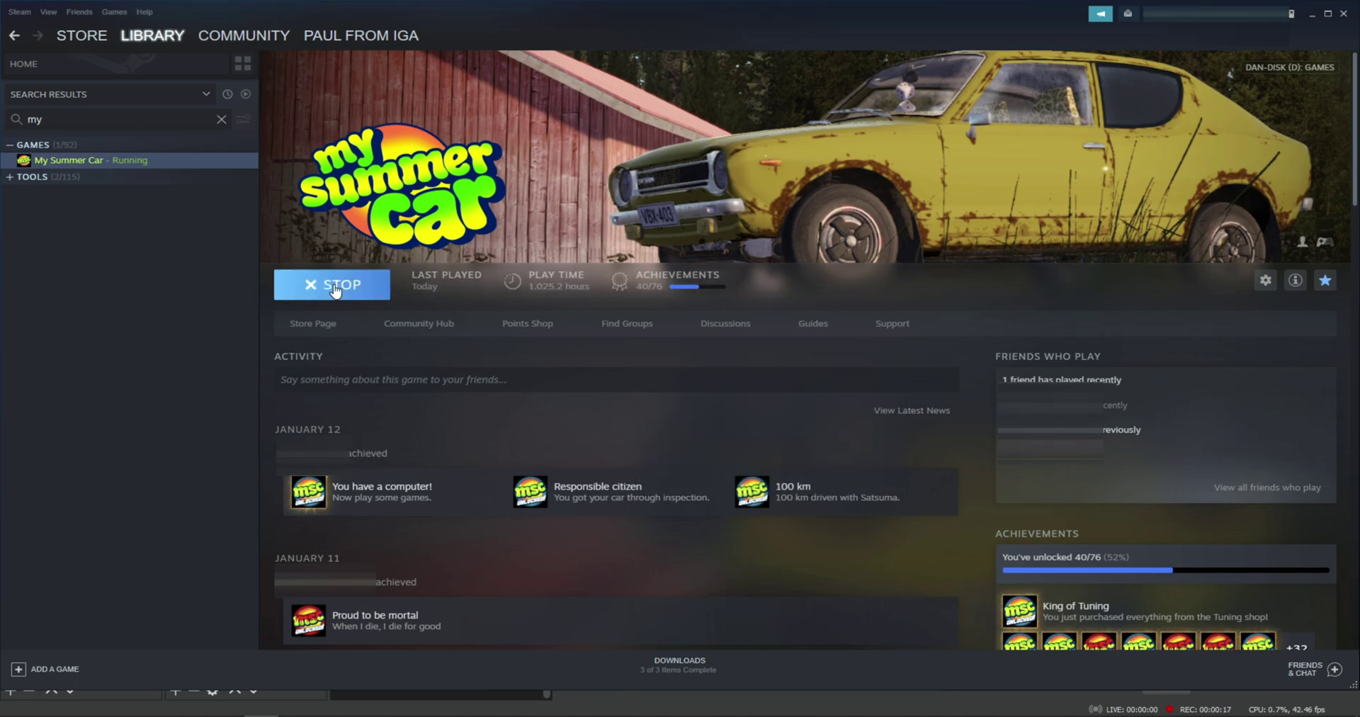
pyautogui.click(744, 487)
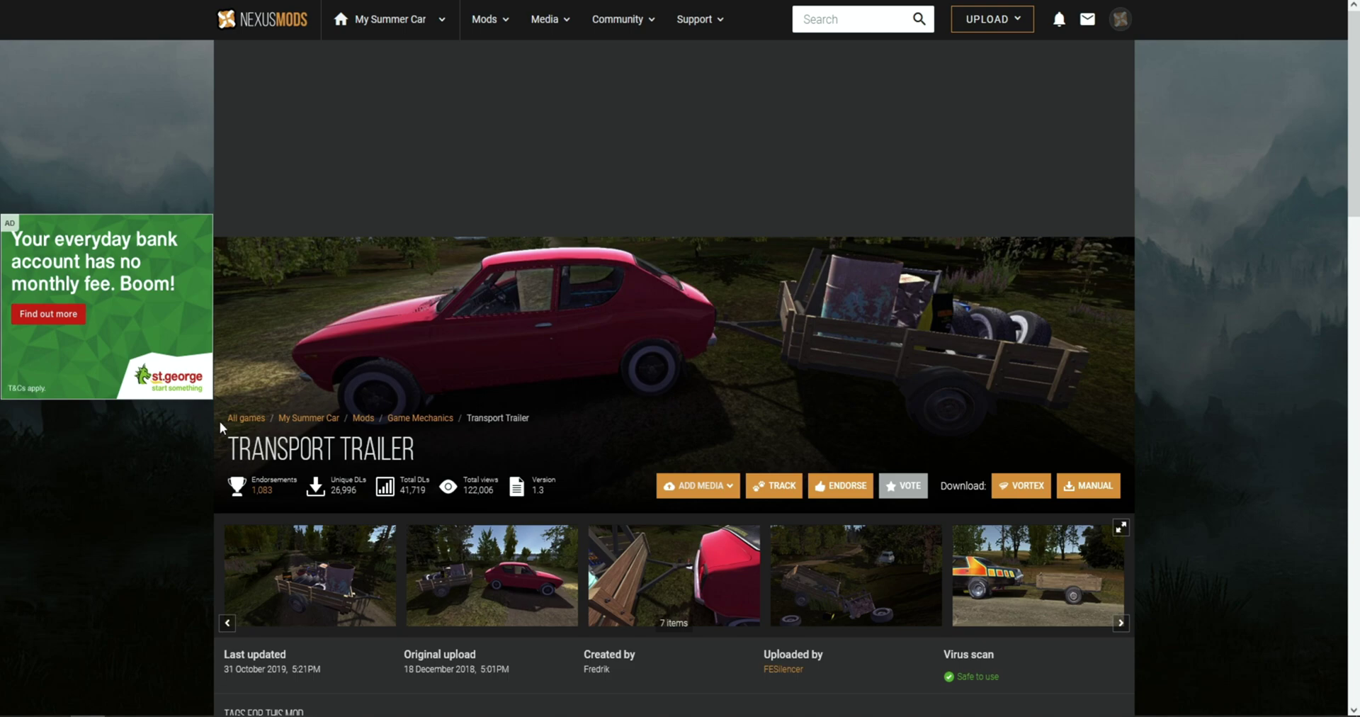
# Request a manual download of Transport Trailer's main file, revealing its required Trailer Hitch System mod.
pyautogui.scroll(-4, 221, 427)
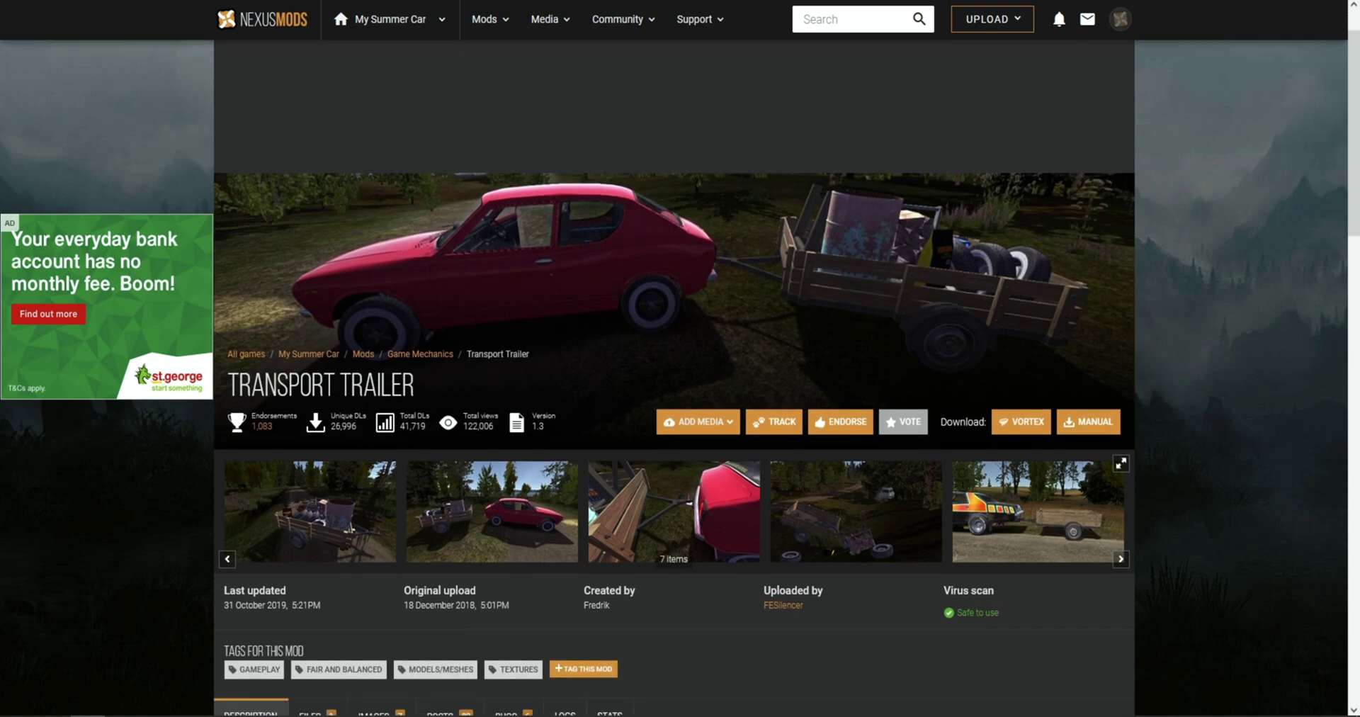
pyautogui.click(316, 477)
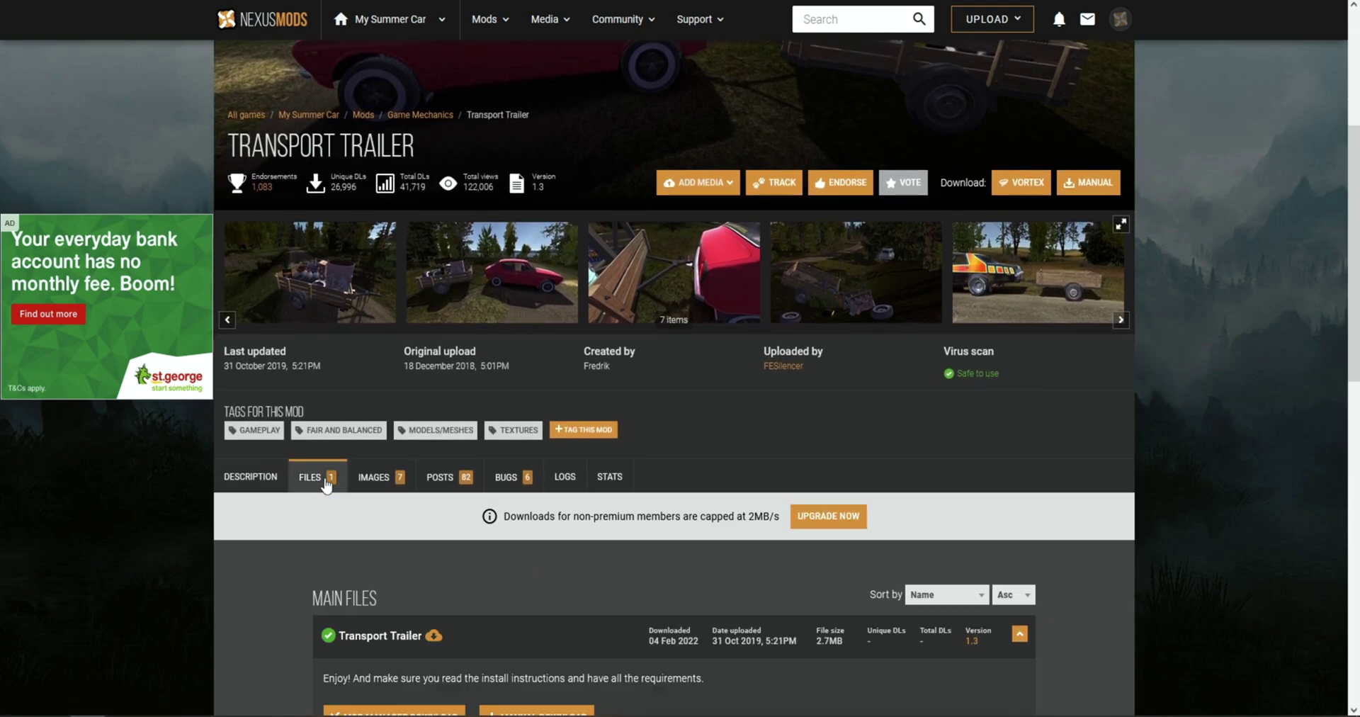
pyautogui.scroll(-4, 453, 469)
pyautogui.click(517, 418)
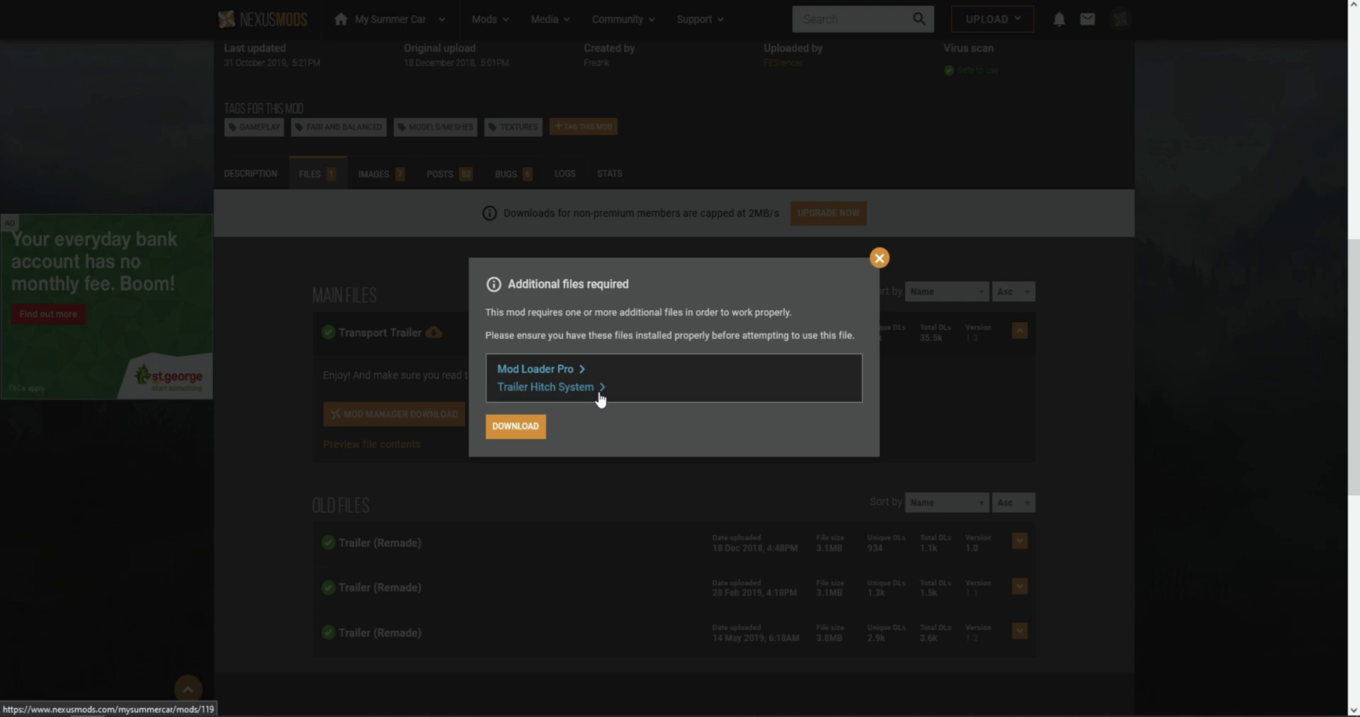
pyautogui.doubleClick(681, 424)
# Download the Trailer Hitch System zip through its manual download, choosing the free slow download.
pyautogui.click(673, 418)
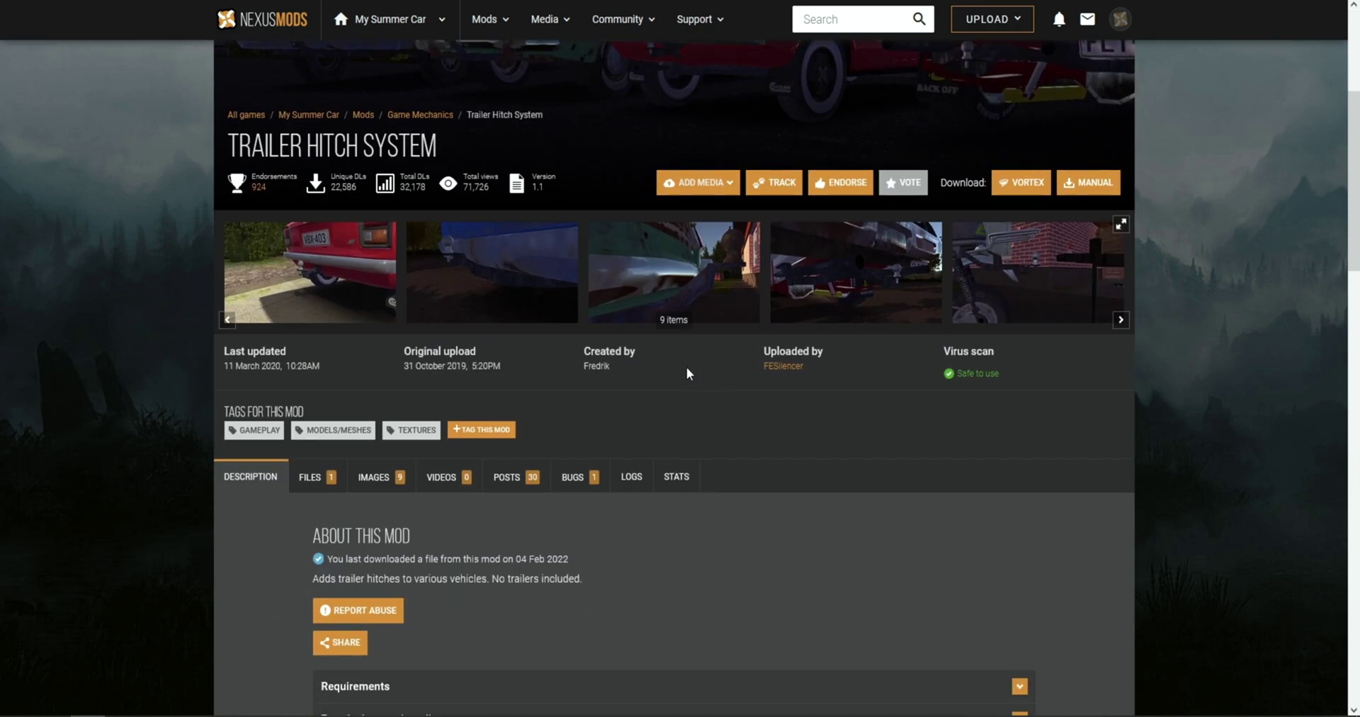
pyautogui.click(315, 477)
pyautogui.scroll(-3, 355, 461)
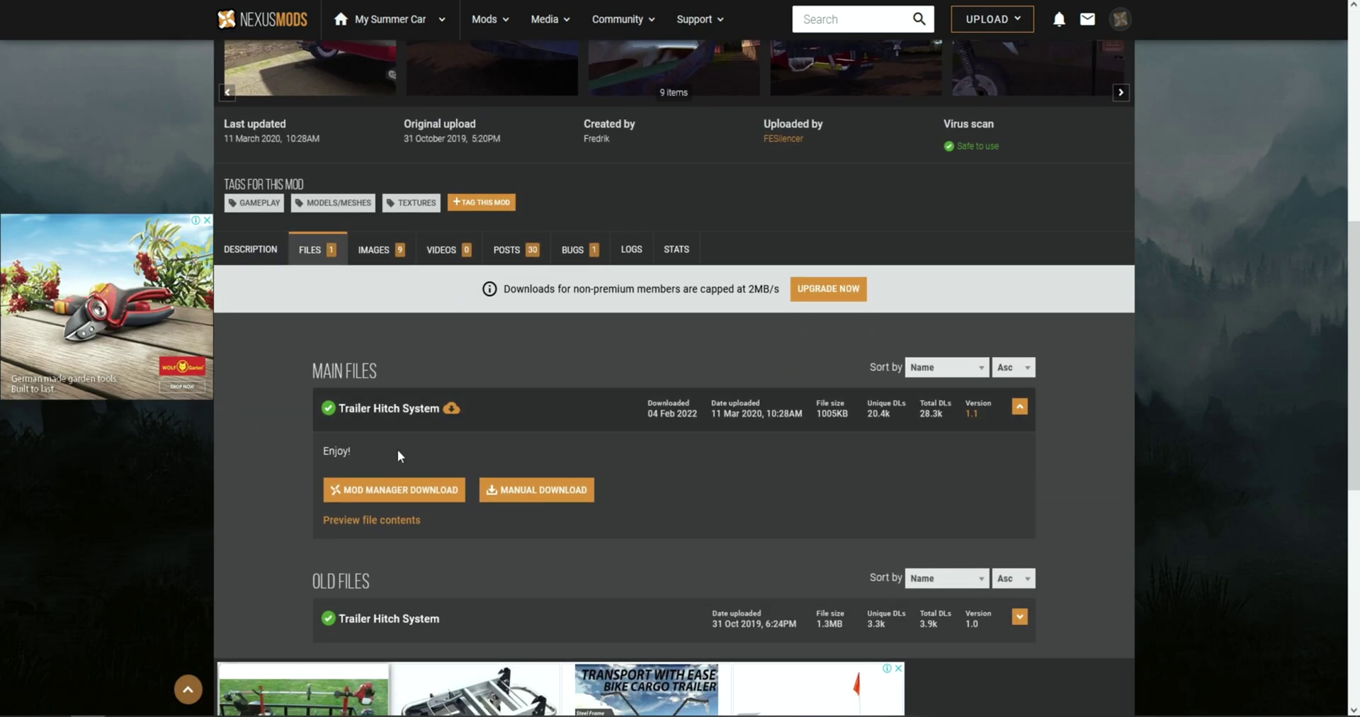
pyautogui.click(551, 491)
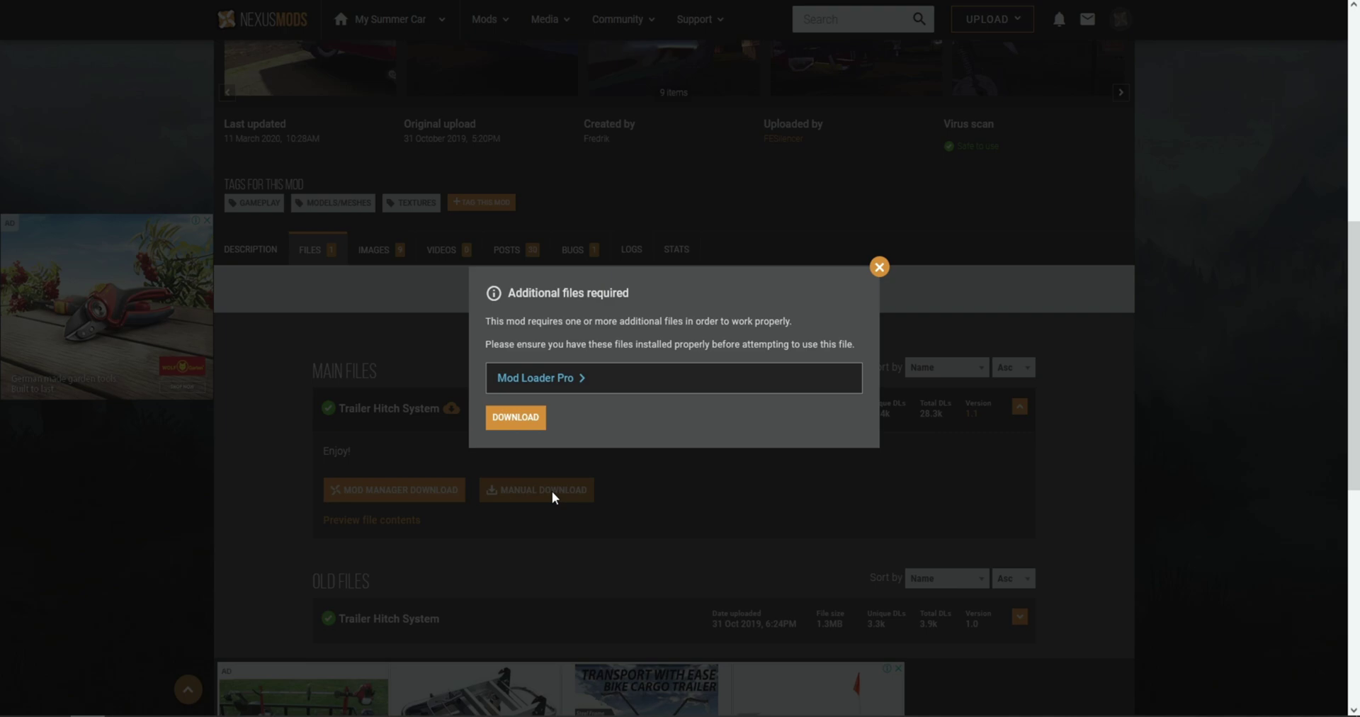
pyautogui.click(530, 421)
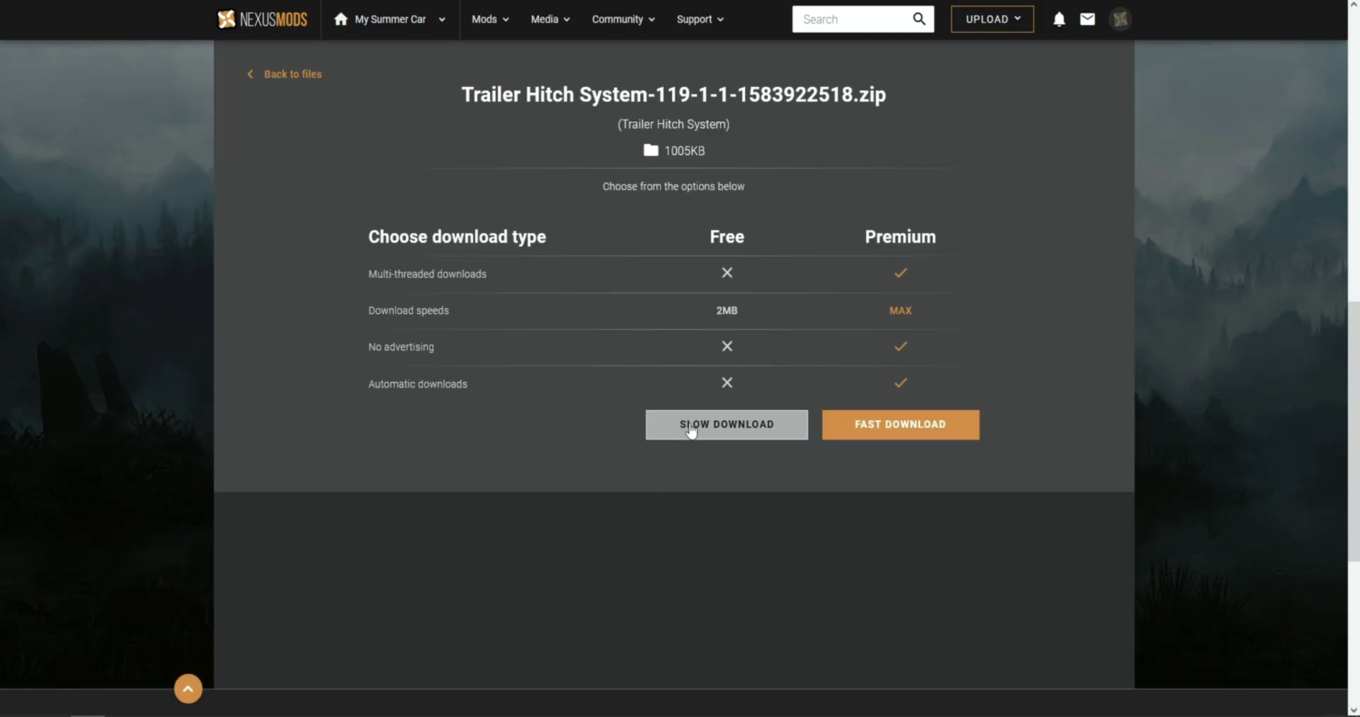
pyautogui.click(691, 427)
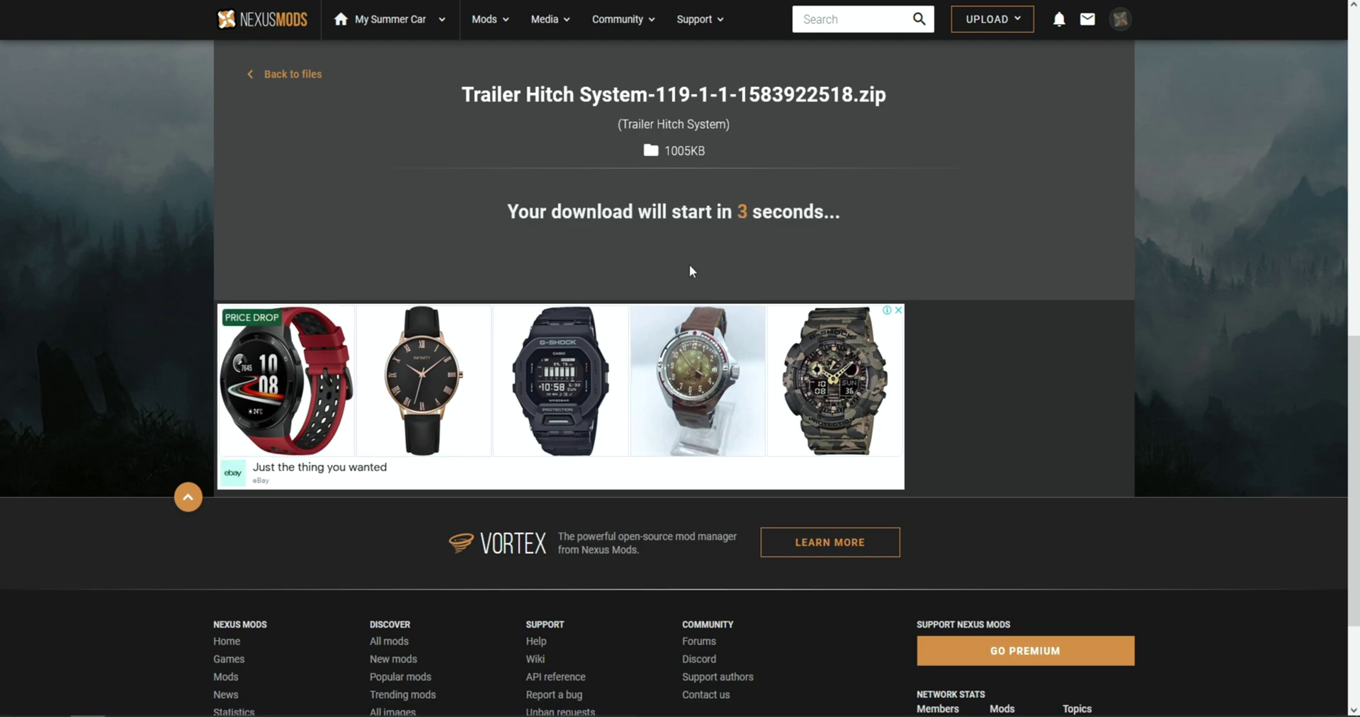
# Go back to Transport Trailer and reopen its manual-download required-files notice.
pyautogui.hotkey('alt', 'Left')
pyautogui.click(326, 478)
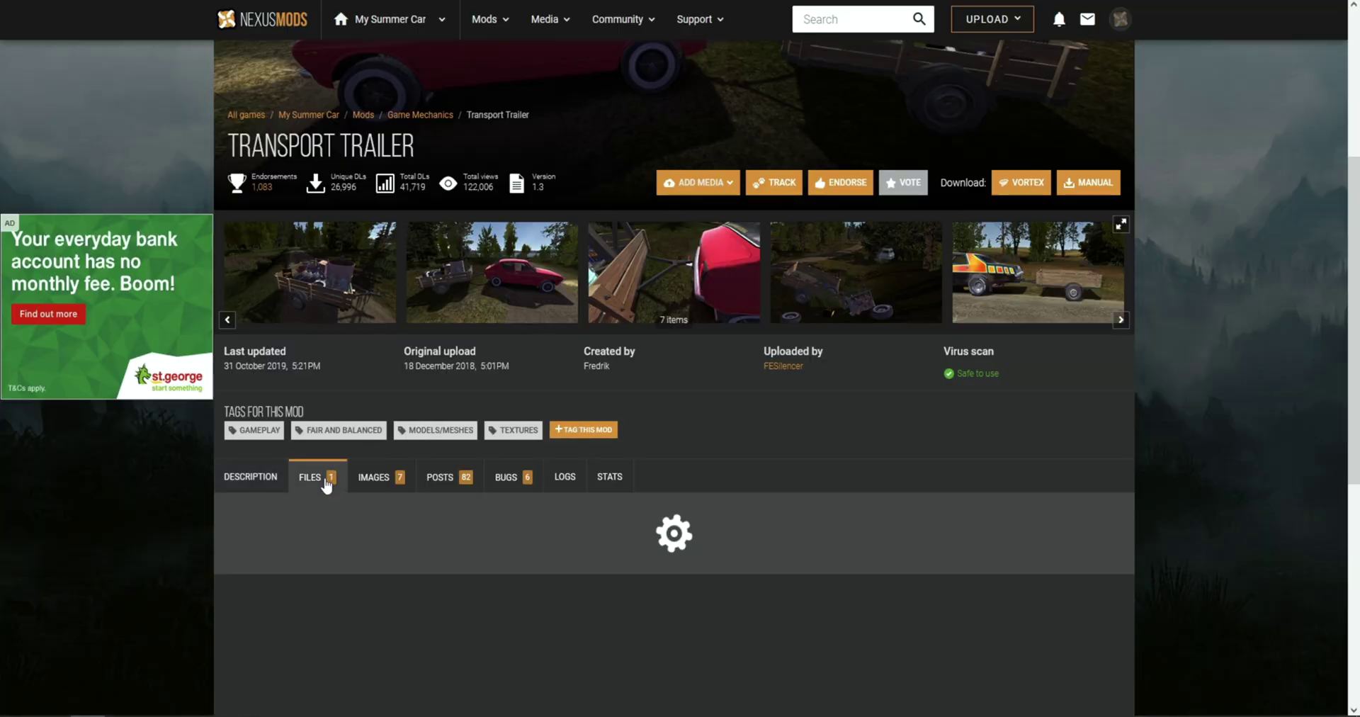
pyautogui.scroll(-4, 442, 476)
pyautogui.click(519, 424)
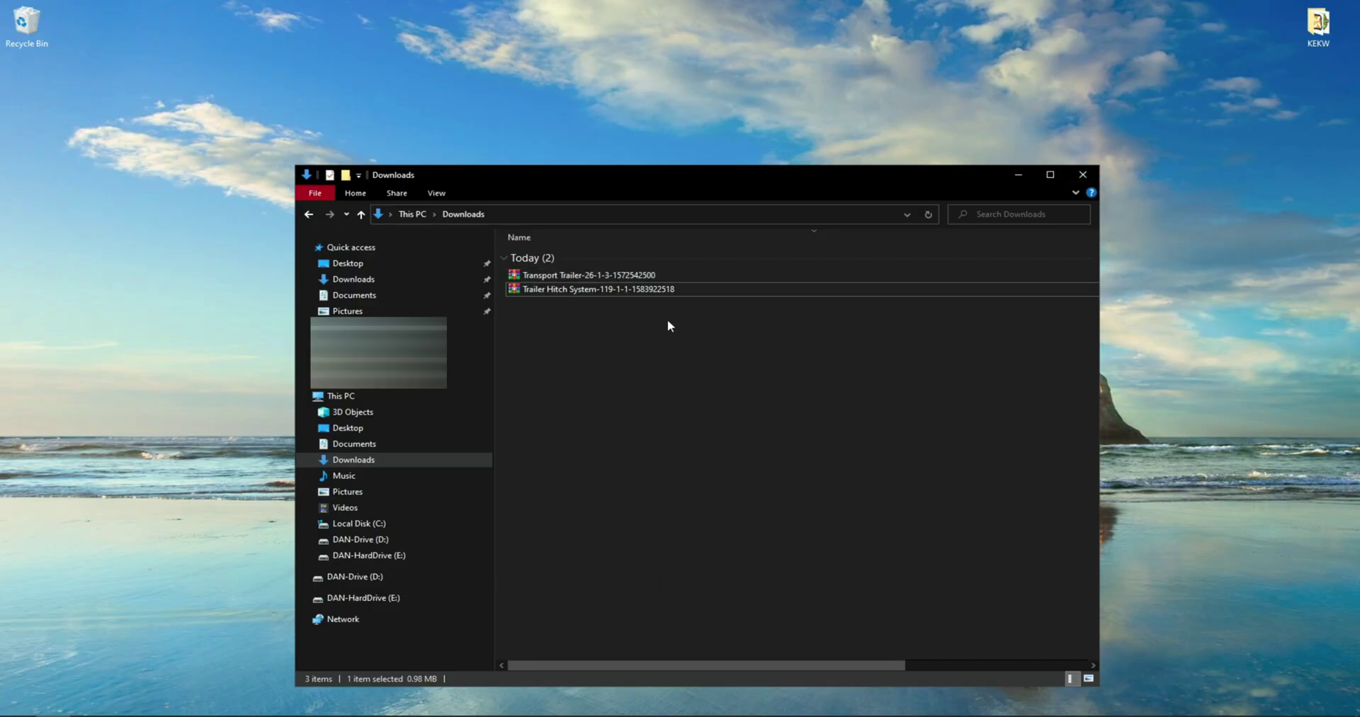
# Move both downloaded mod zips from Downloads onto the desktop.
pyautogui.hotkey('ctrl', 'a')
pyautogui.moveTo(699, 283); pyautogui.dragTo(244, 315)
pyautogui.click(1018, 174)
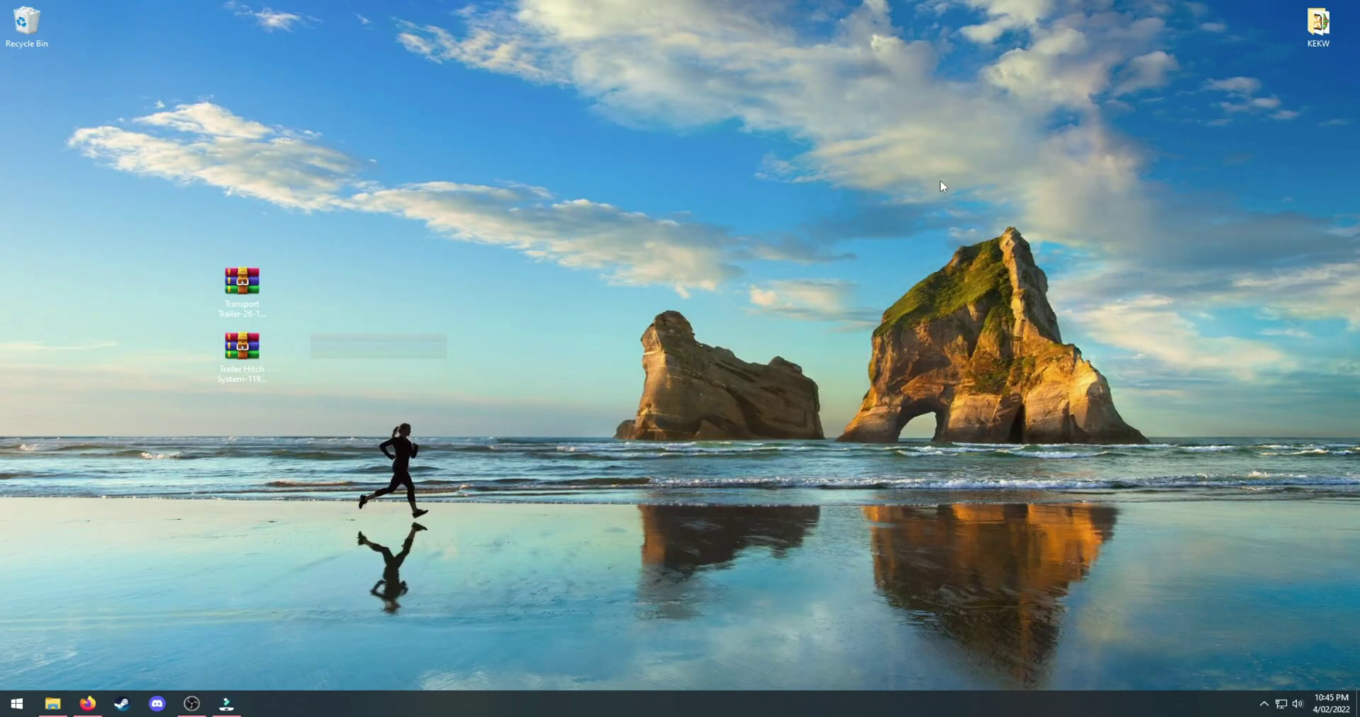
# Extract each archive into its own folder with WinRAR and arrange the extracted folders.
pyautogui.rightClick(242, 269)
pyautogui.click(312, 365)
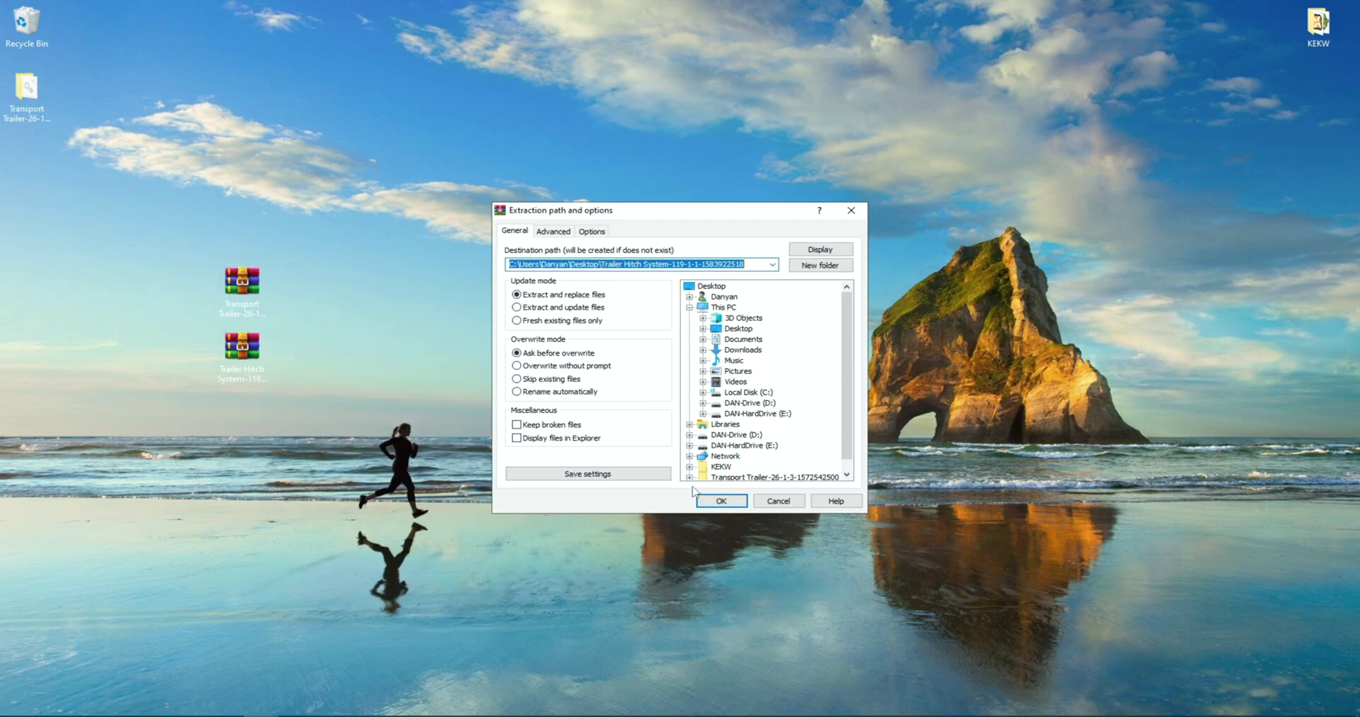
pyautogui.click(711, 501)
pyautogui.moveTo(115, 184); pyautogui.dragTo(23, 95)
pyautogui.moveTo(703, 257); pyautogui.dragTo(723, 291)
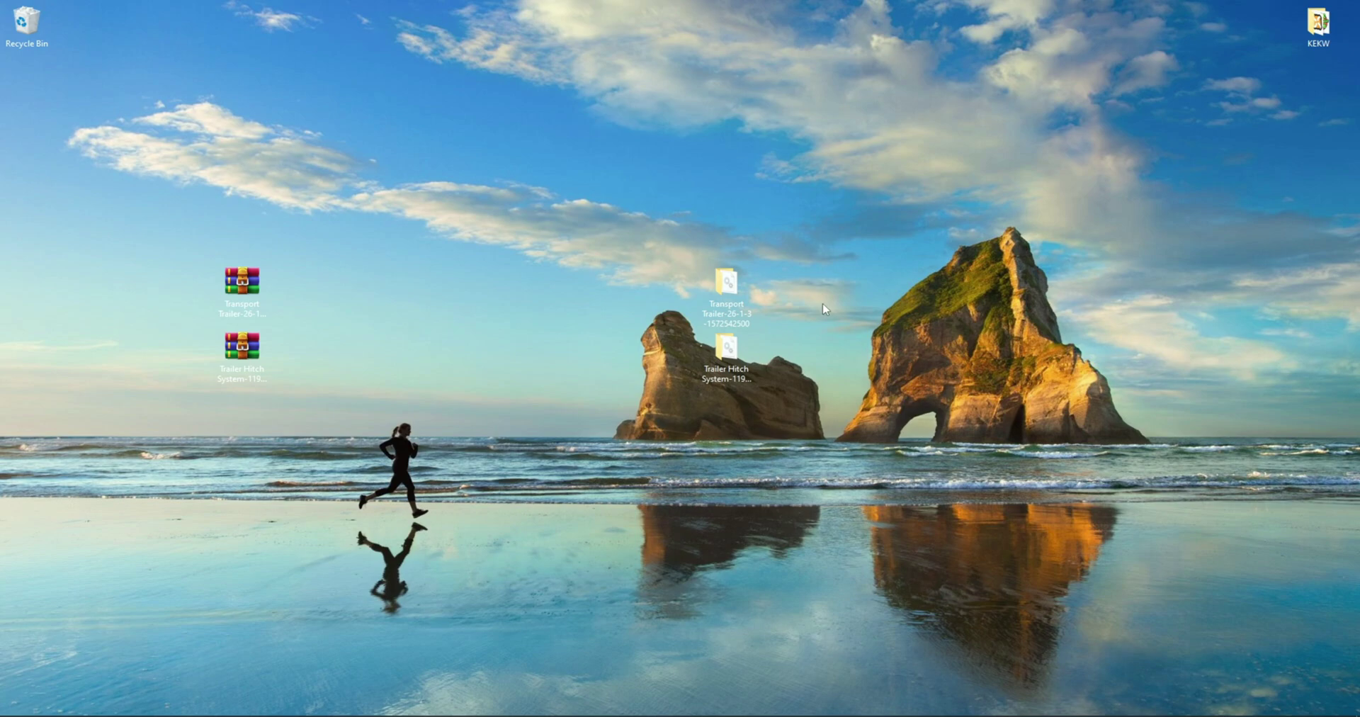
# Browse from This PC to D: > Steam Games > steamapps > common > My Summer Car.
pyautogui.press('super+e')
pyautogui.doubleClick(765, 395)
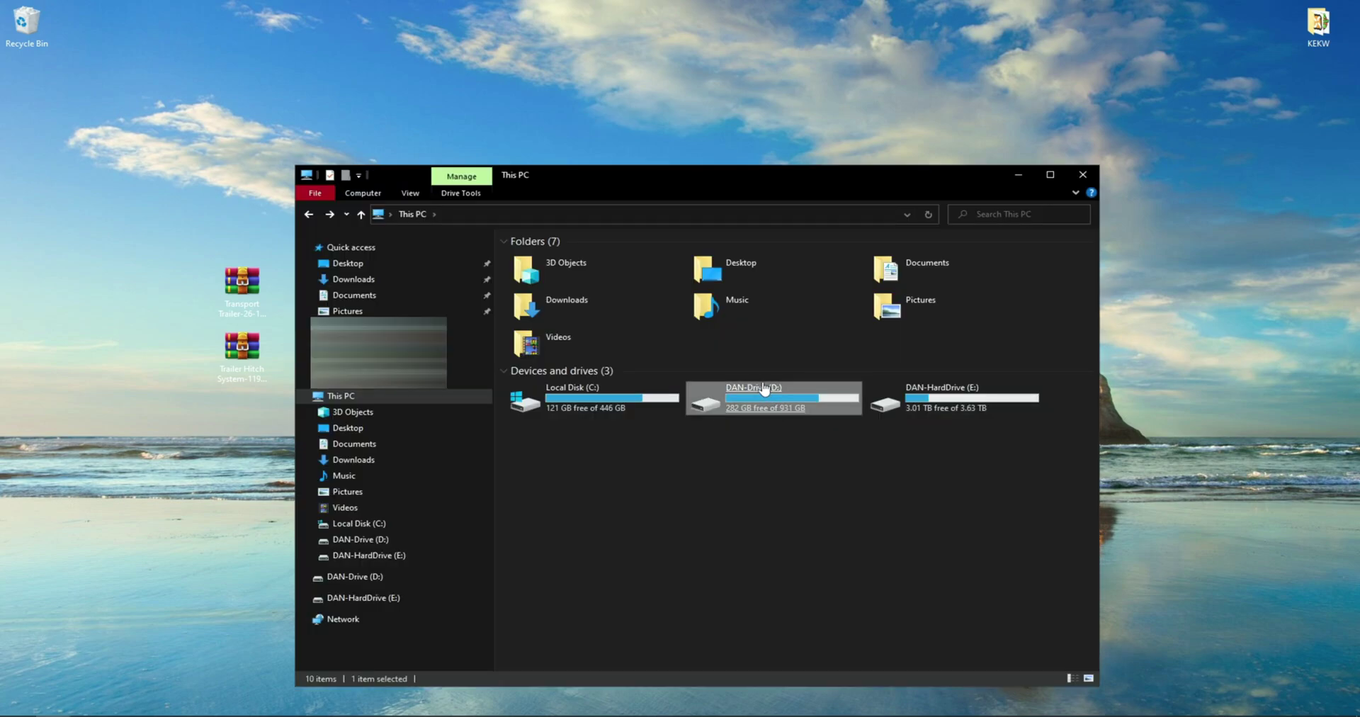
pyautogui.doubleClick(671, 271)
pyautogui.doubleClick(656, 257)
pyautogui.doubleClick(656, 258)
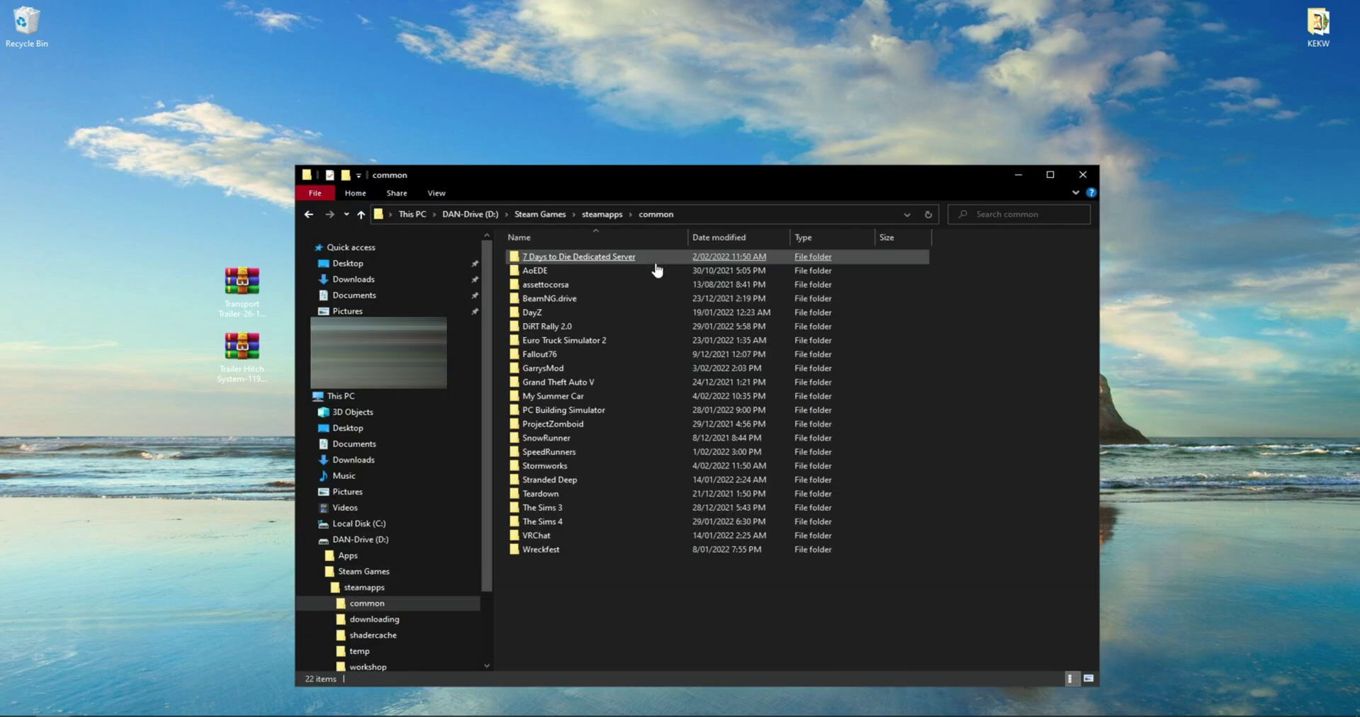
pyautogui.doubleClick(653, 396)
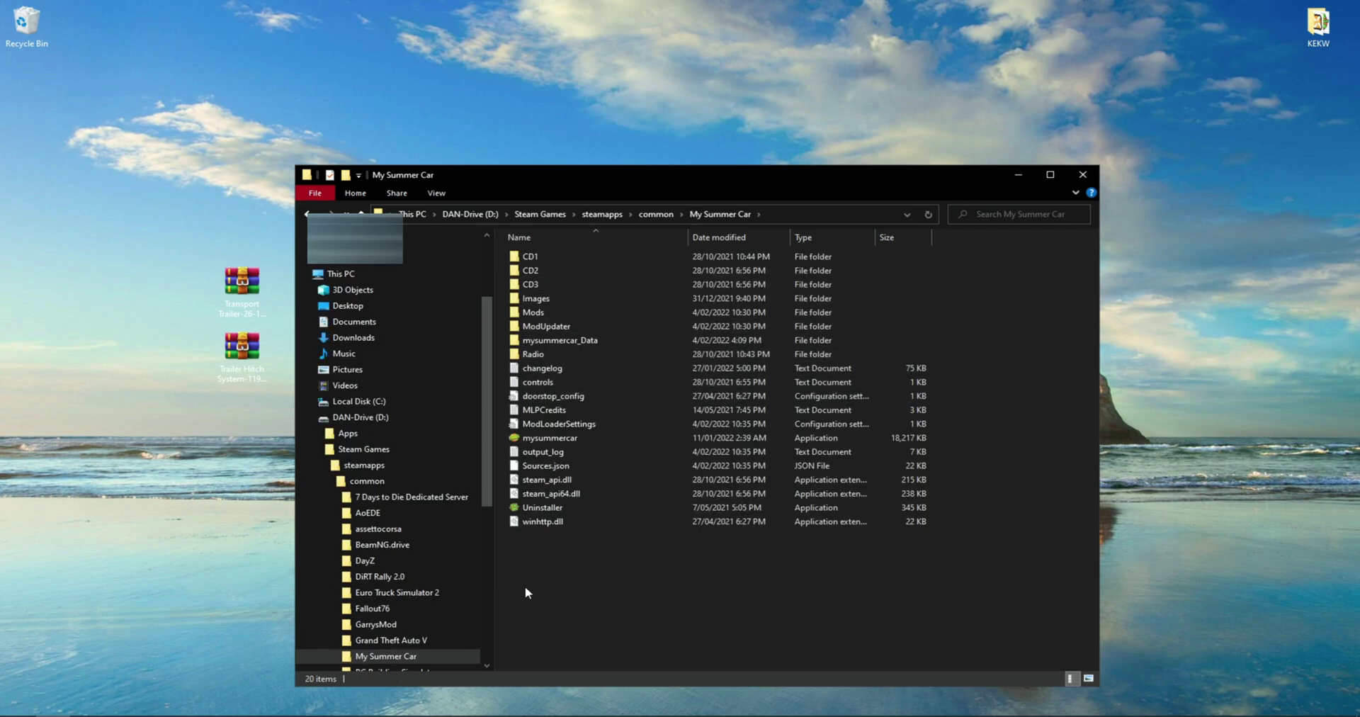
# Open the Mods folder, which holds Assets, References and Settings subfolders.
pyautogui.rightClick(777, 546)
pyautogui.click(779, 551)
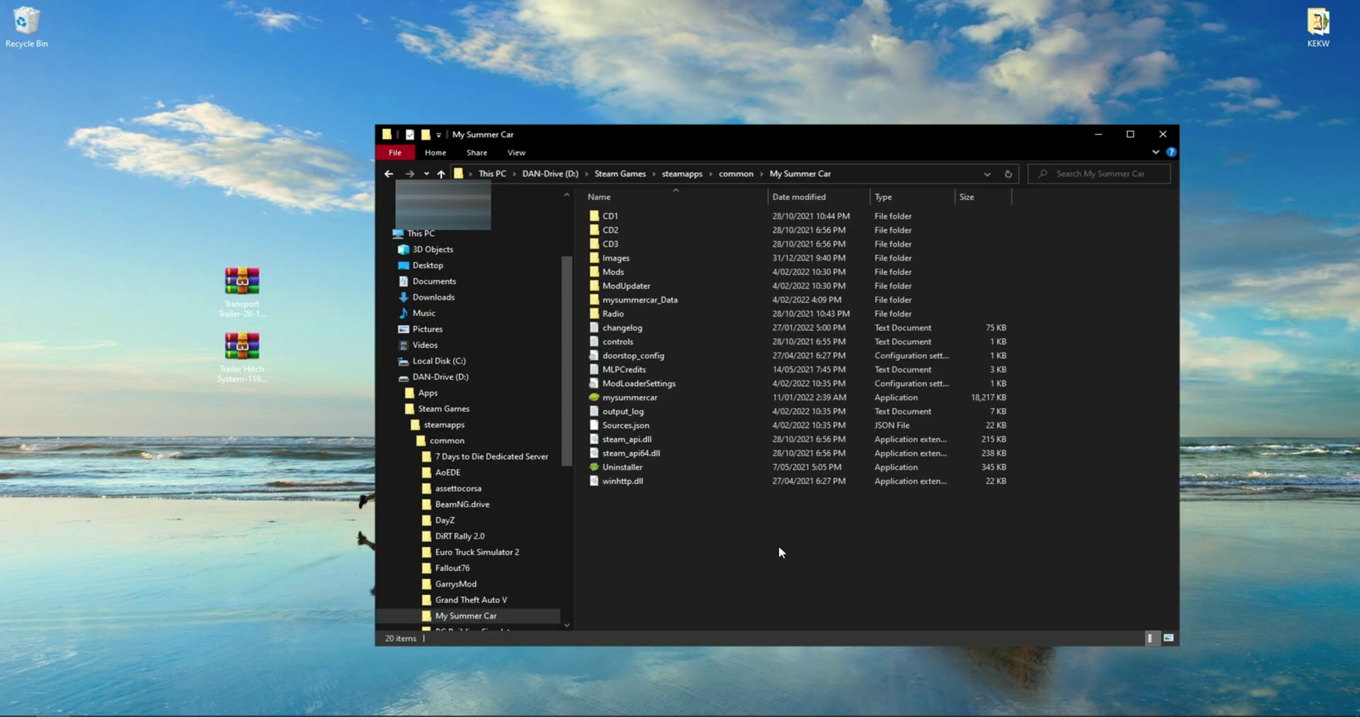
pyautogui.moveTo(763, 551); pyautogui.dragTo(730, 210)
pyautogui.doubleClick(717, 270)
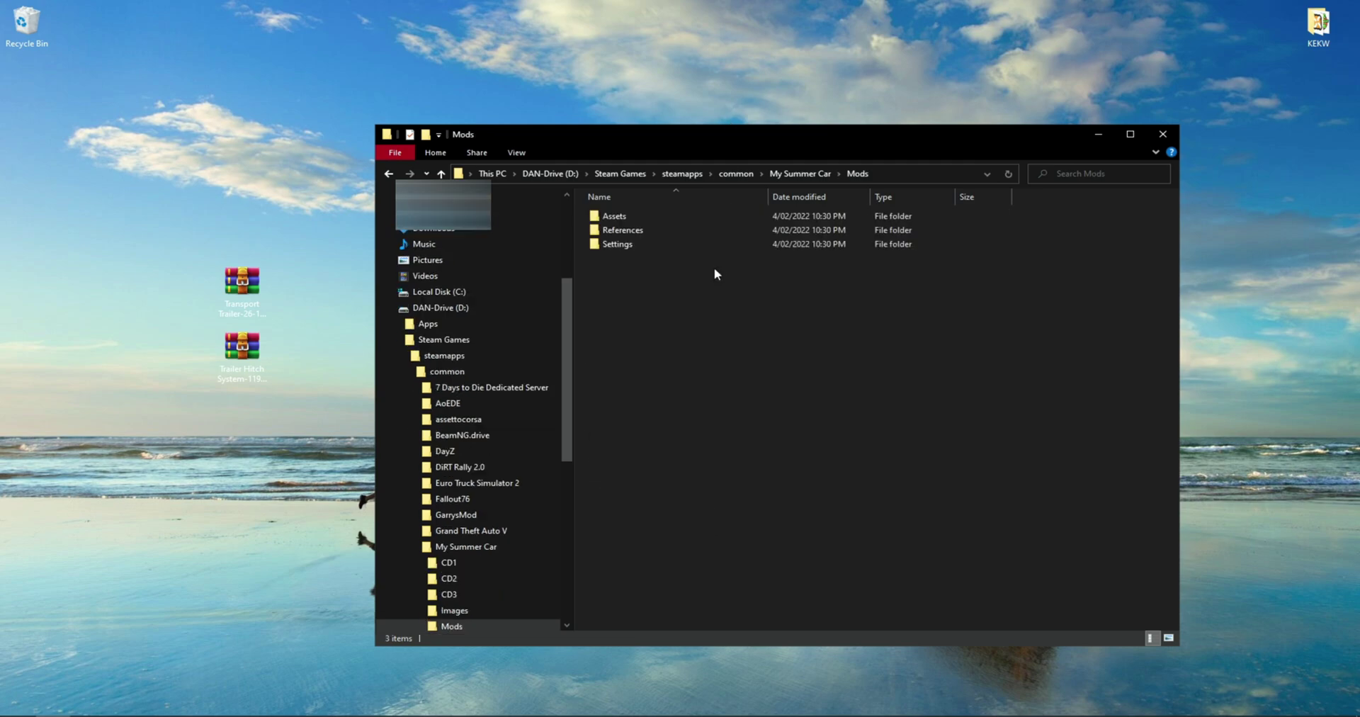
pyautogui.click(597, 246)
pyautogui.click(775, 324)
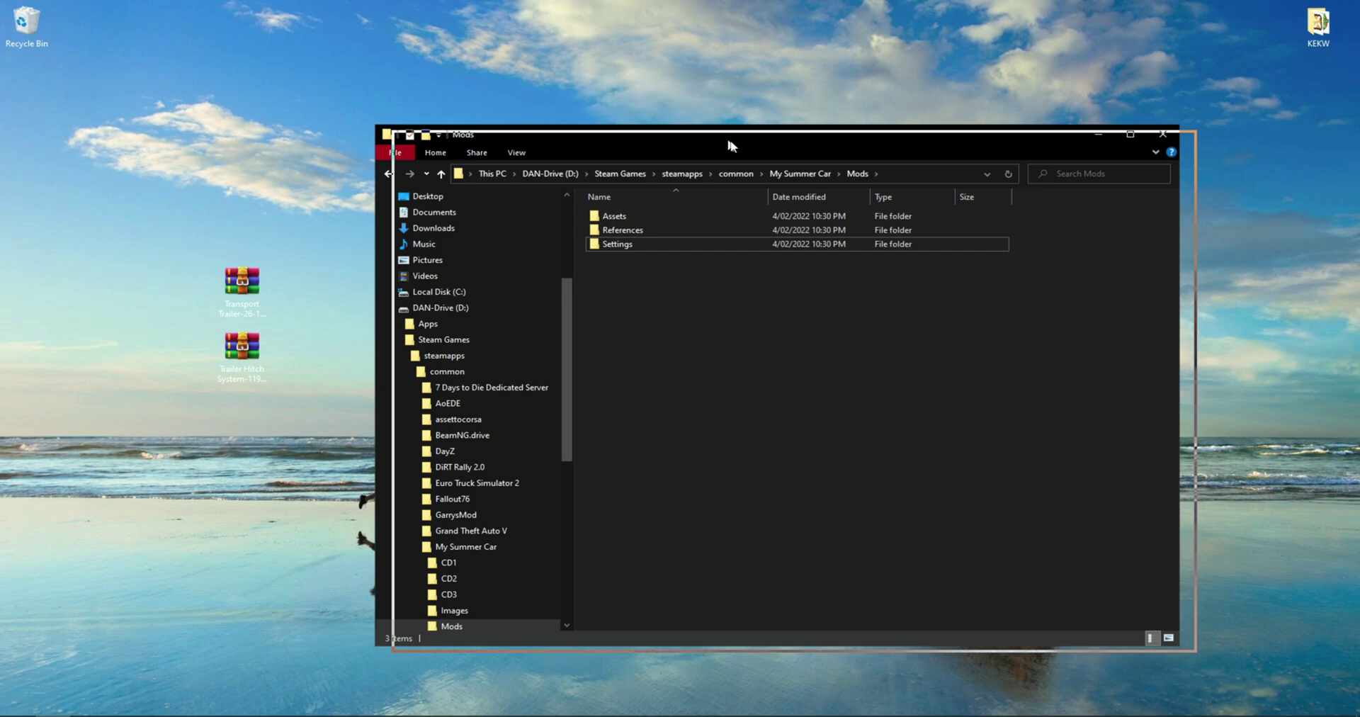
# Copy Transport Trailer's Assets folder and Trailer.dll into the Mods folder.
pyautogui.moveTo(518, 140); pyautogui.dragTo(659, 169)
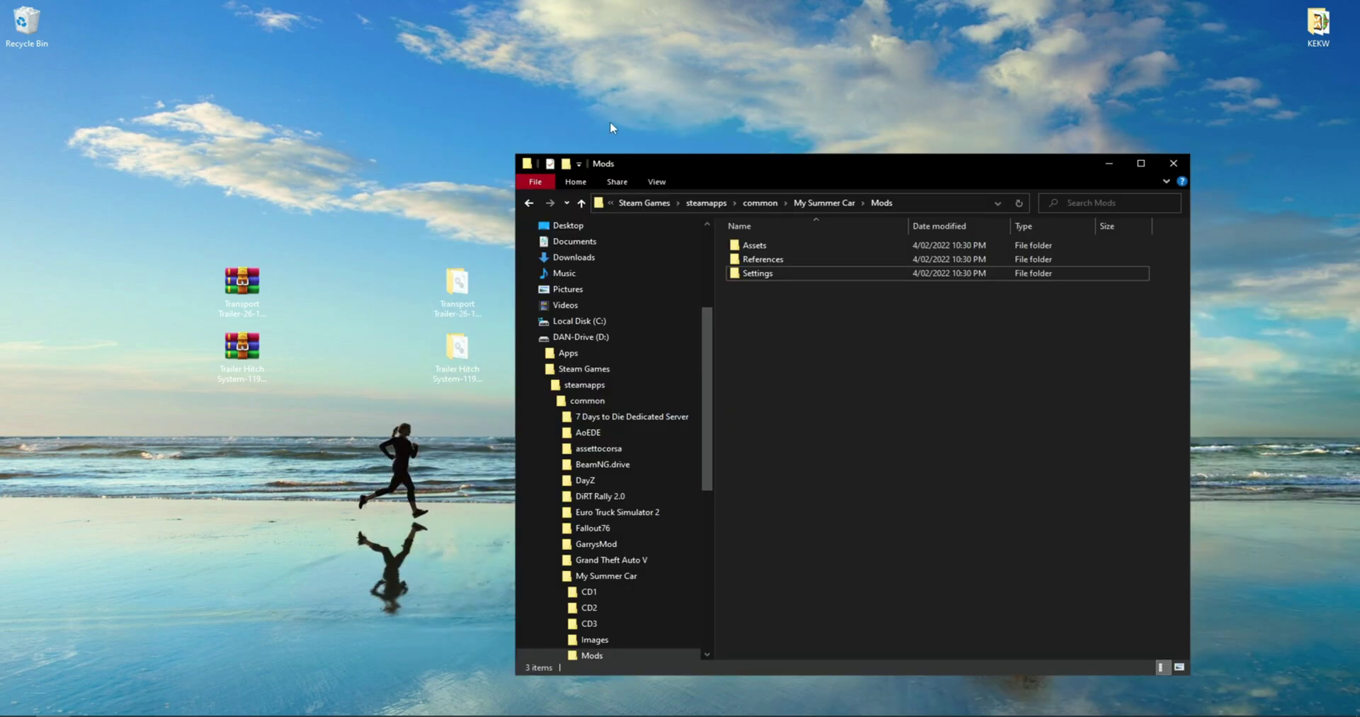
pyautogui.doubleClick(453, 287)
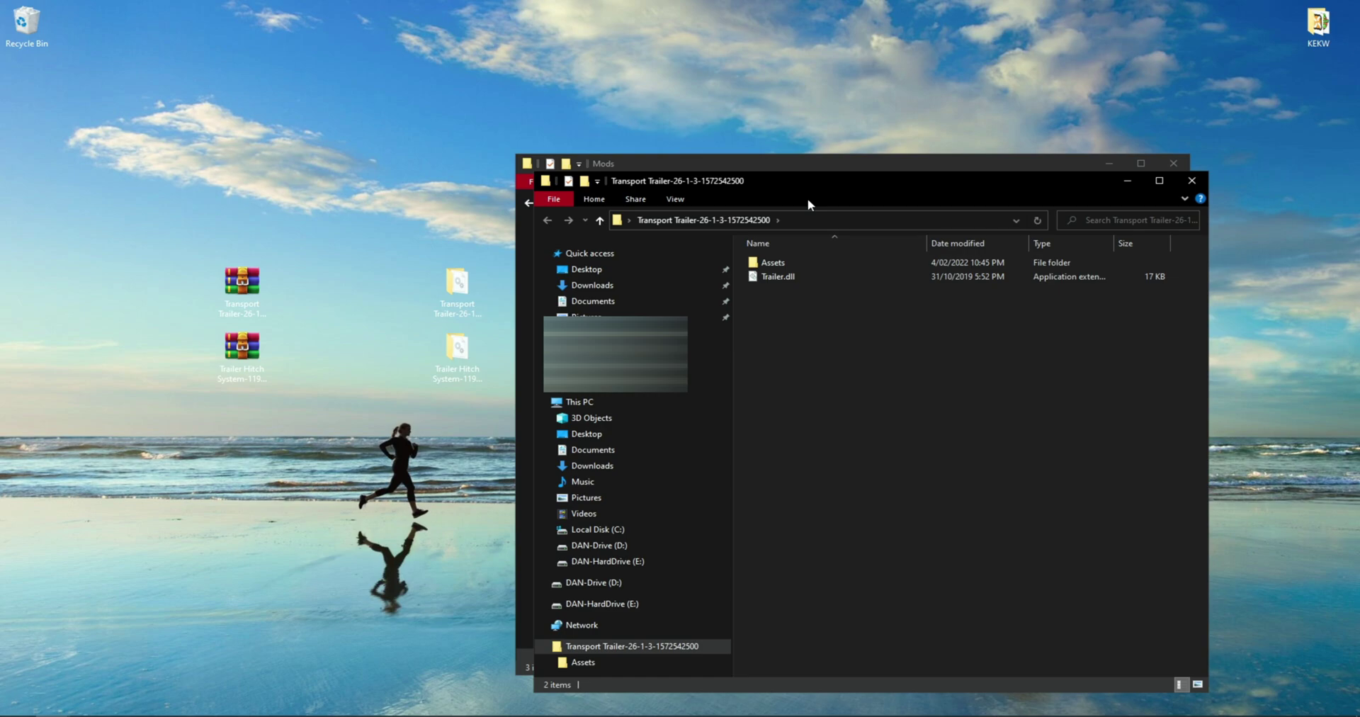
pyautogui.moveTo(808, 205); pyautogui.dragTo(481, 353)
pyautogui.moveTo(522, 469); pyautogui.dragTo(468, 405)
pyautogui.moveTo(467, 411); pyautogui.dragTo(985, 390)
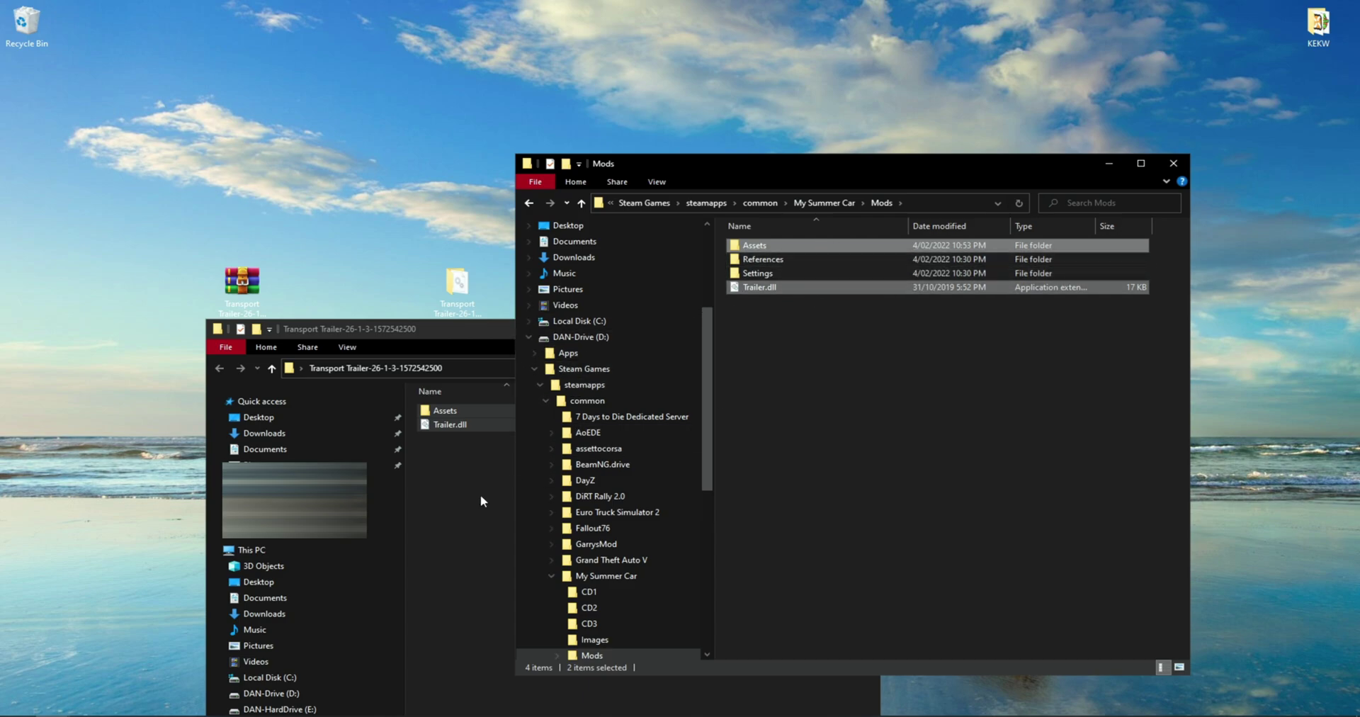
pyautogui.click(466, 507)
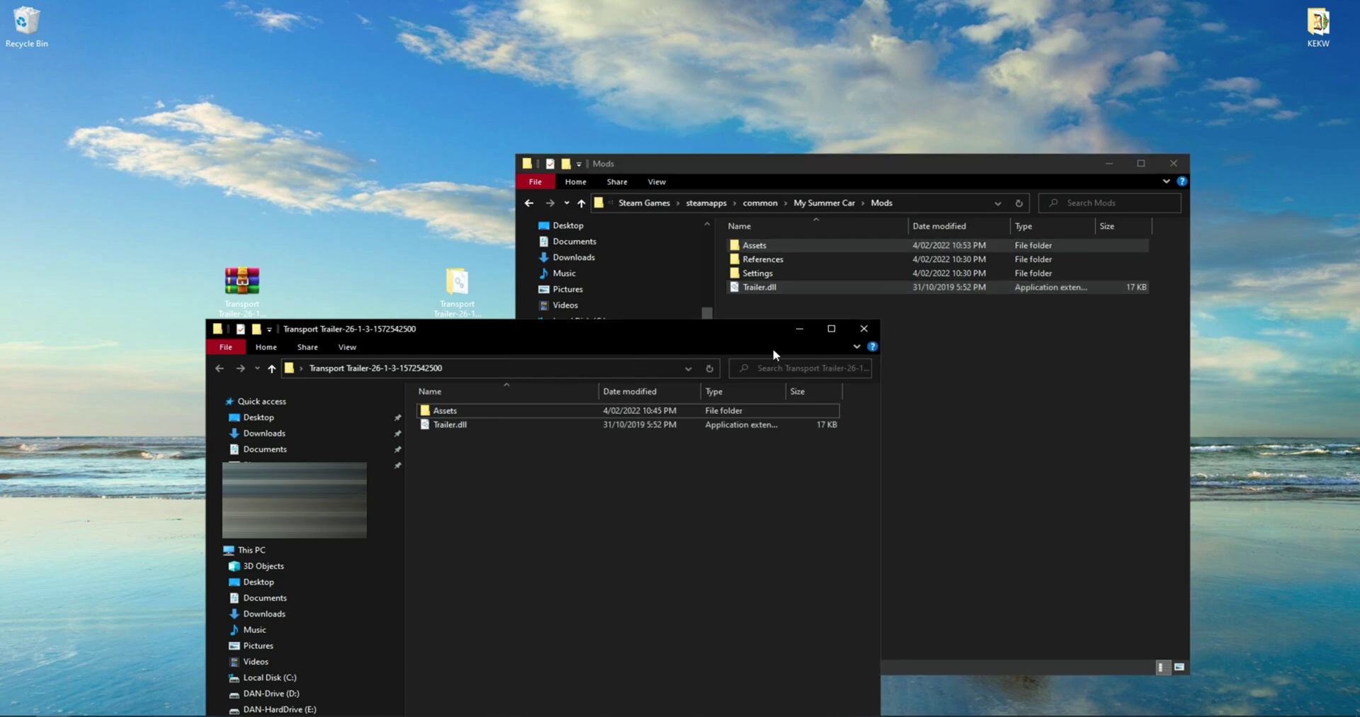
pyautogui.click(862, 326)
# Copy Trailer Hitch System's Assets folder and TrailerHitches.dll into the Mods folder.
pyautogui.doubleClick(457, 351)
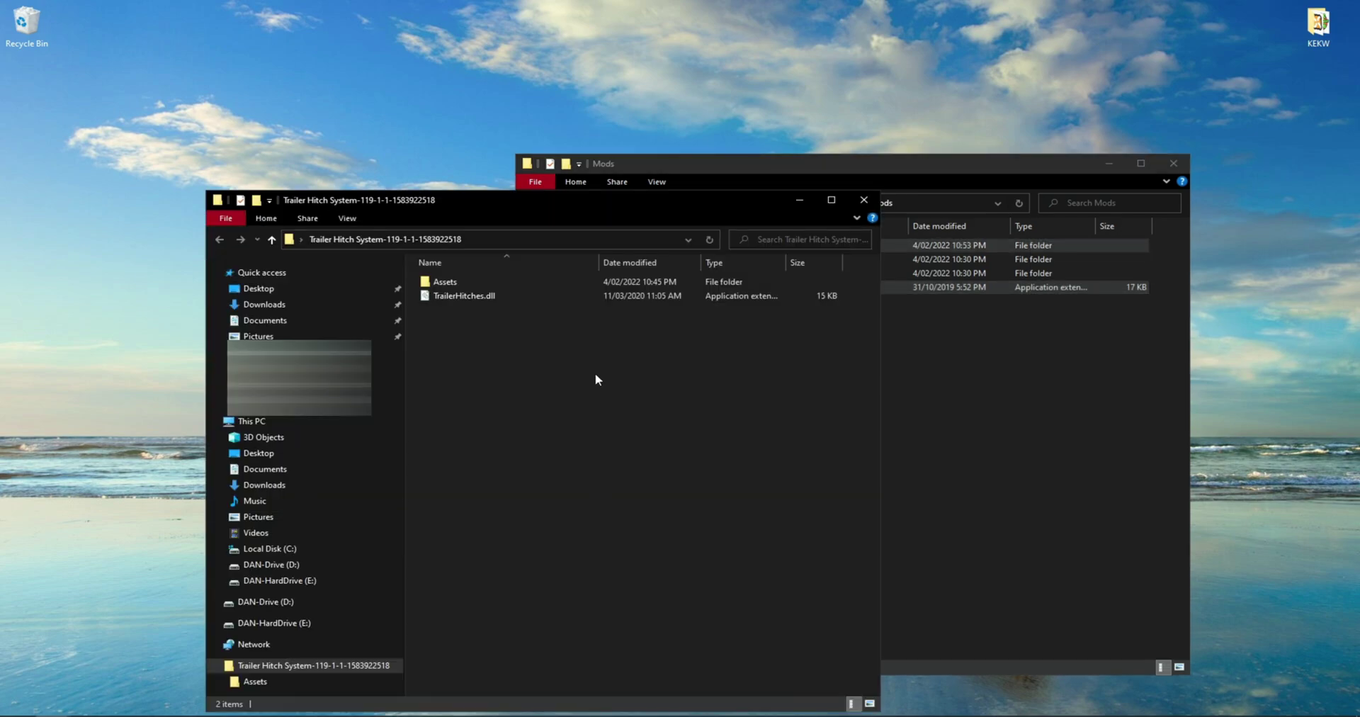
pyautogui.moveTo(532, 317); pyautogui.dragTo(936, 416)
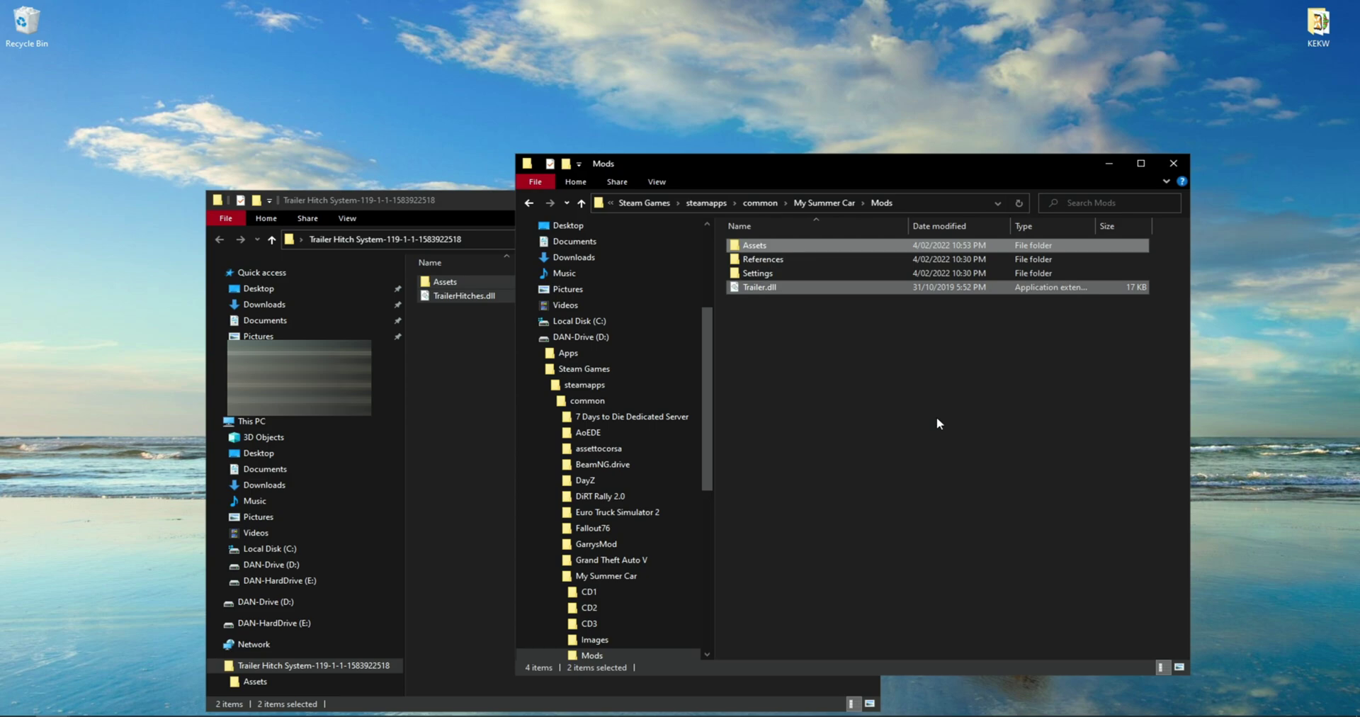
pyautogui.click(831, 391)
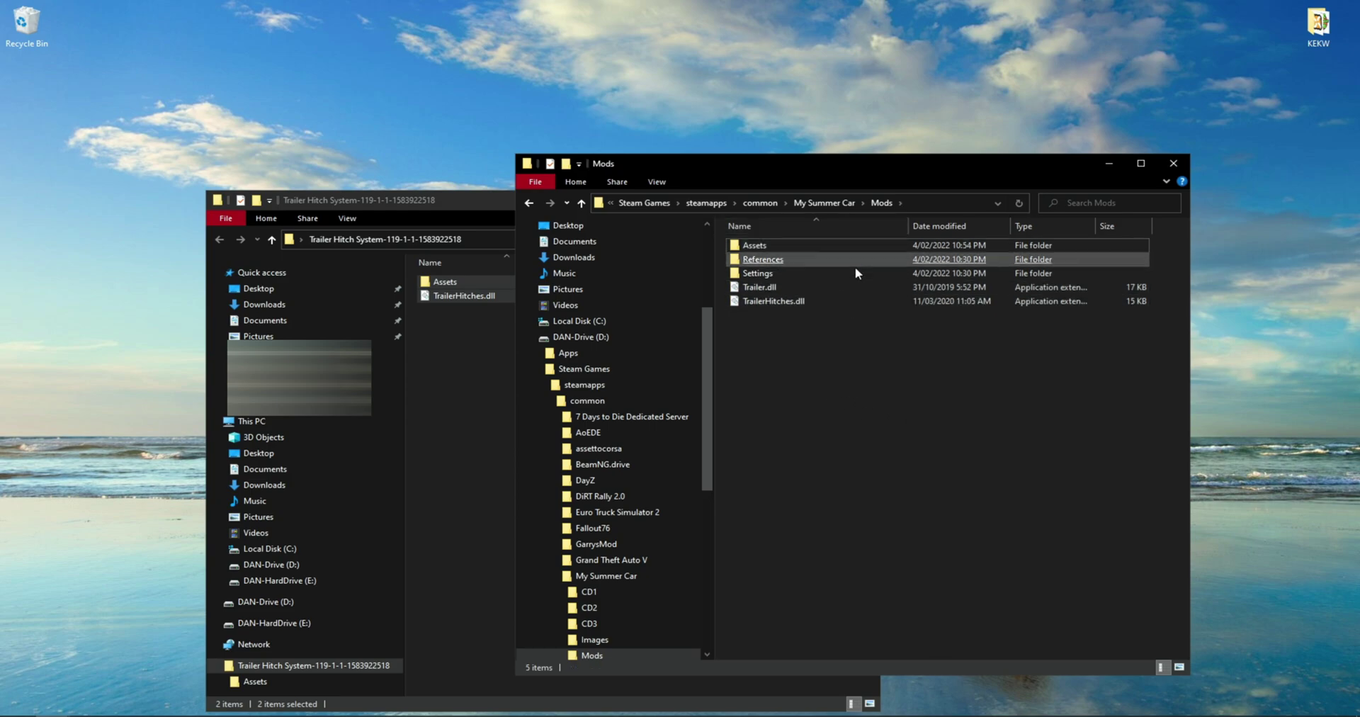
pyautogui.click(1174, 163)
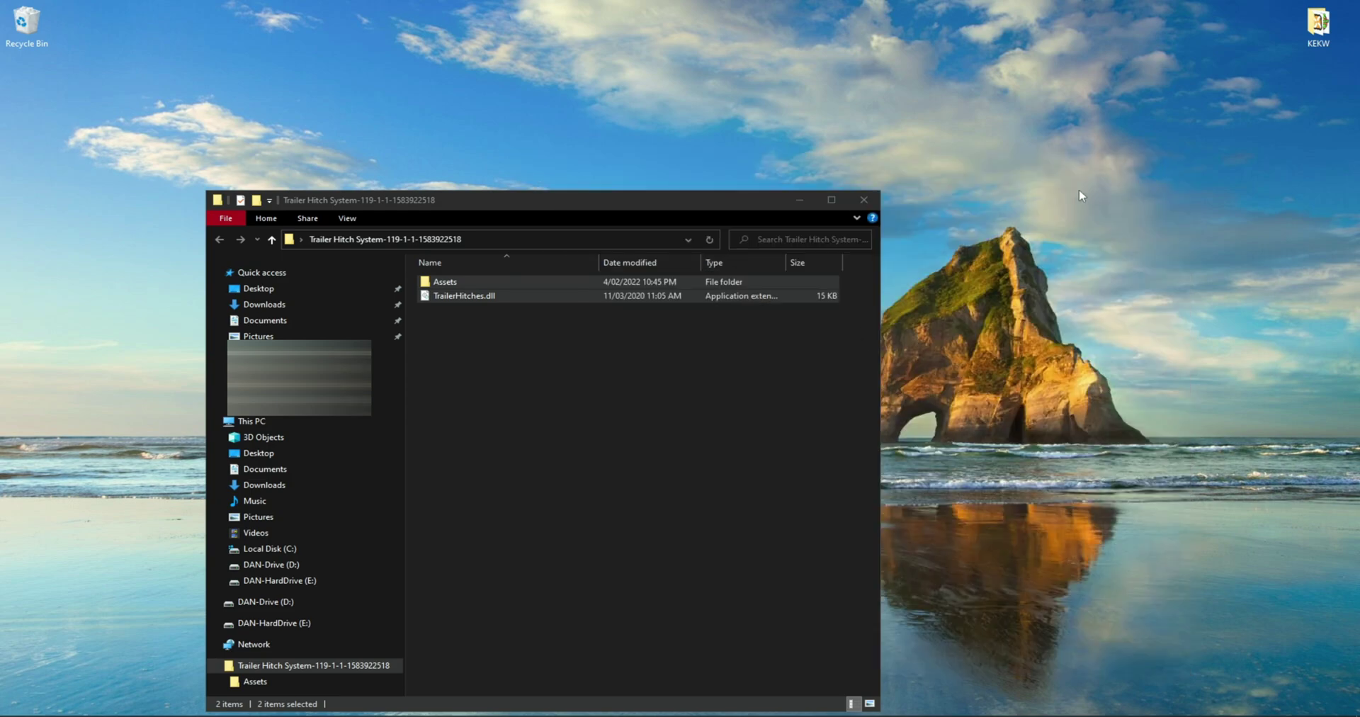
# Delete Trailer.dll and TrailerHitches.dll from the Mods folder.
pyautogui.click(864, 200)
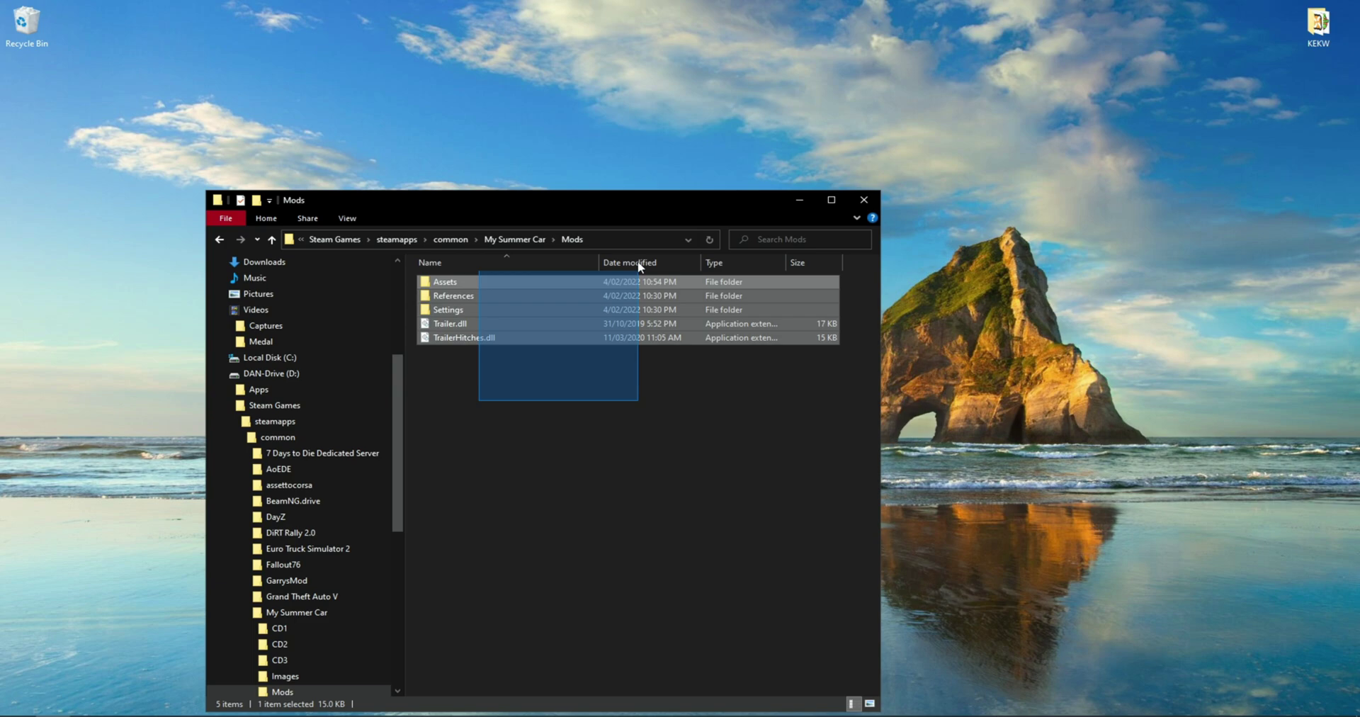
pyautogui.moveTo(639, 264); pyautogui.dragTo(644, 267)
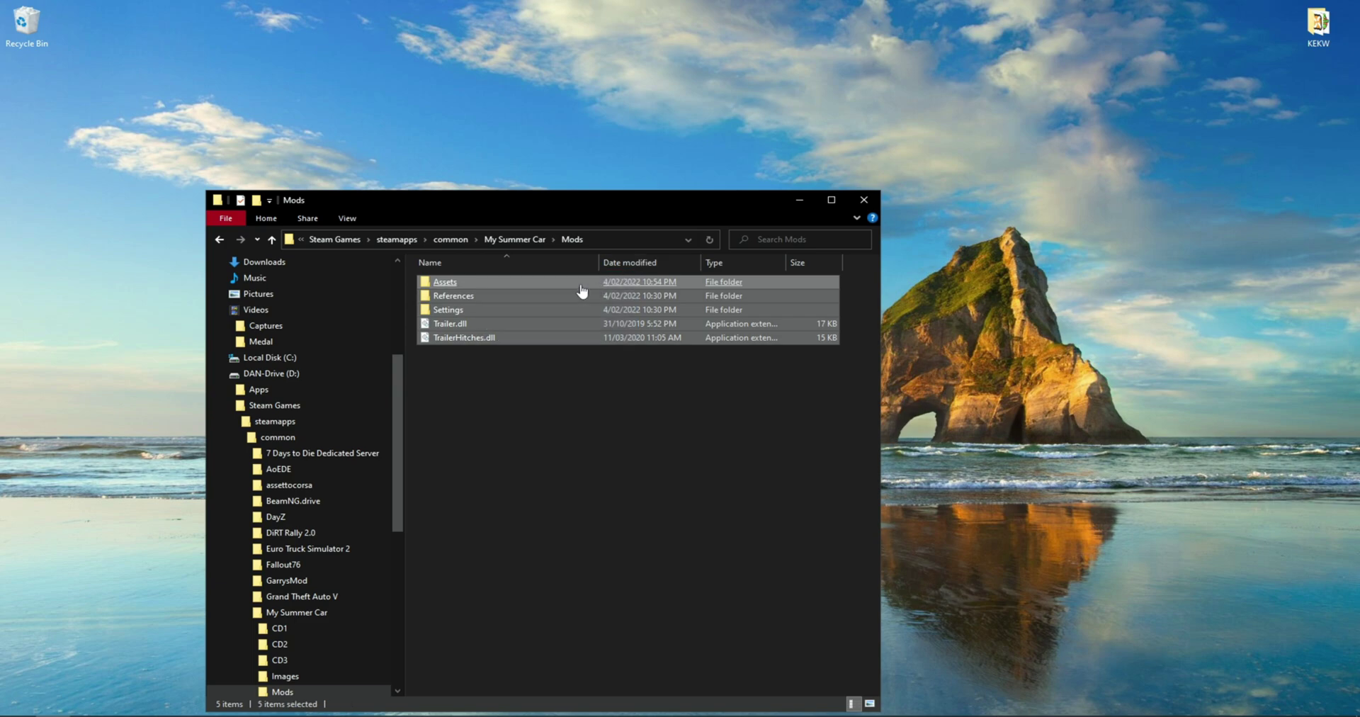
pyautogui.click(522, 411)
pyautogui.moveTo(540, 367); pyautogui.dragTo(567, 339)
pyautogui.press('Delete')
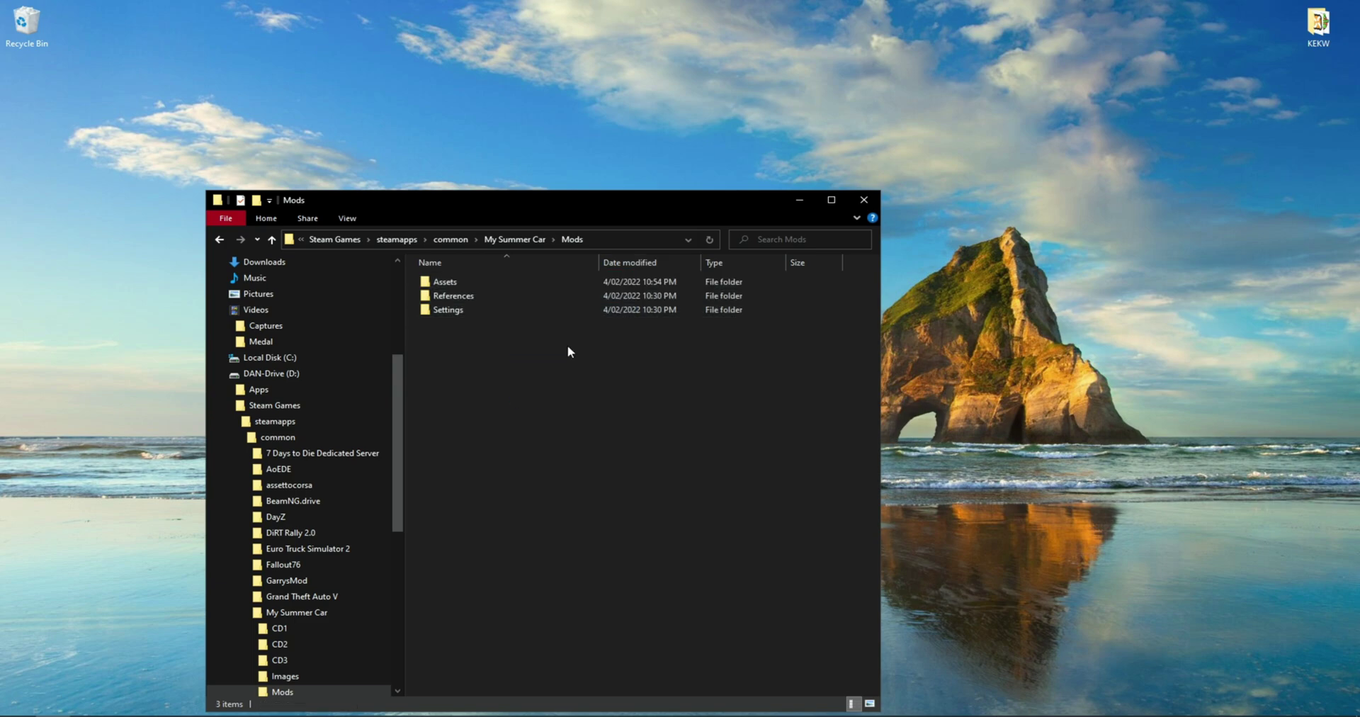
# Run the MSC Mod Loader Pro Uninstaller from the My Summer Car folder and confirm removal.
pyautogui.click(225, 242)
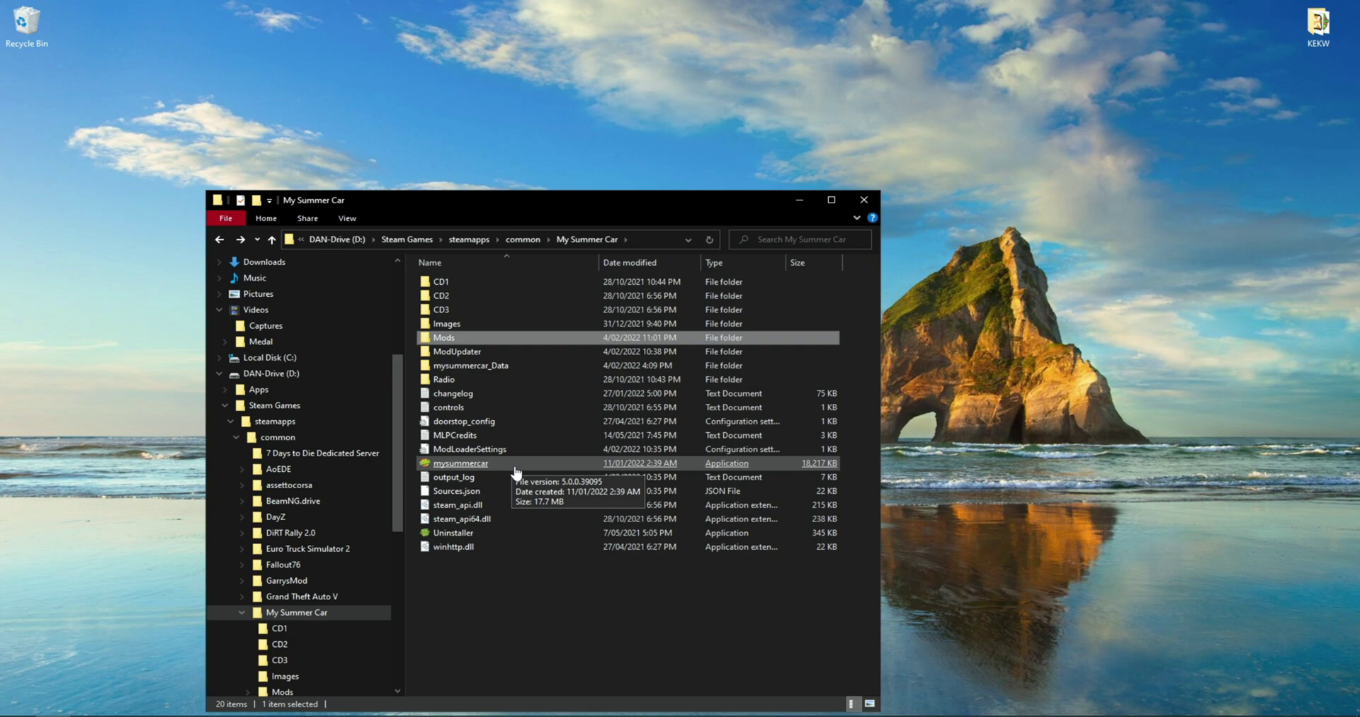
pyautogui.click(527, 537)
pyautogui.doubleClick(527, 536)
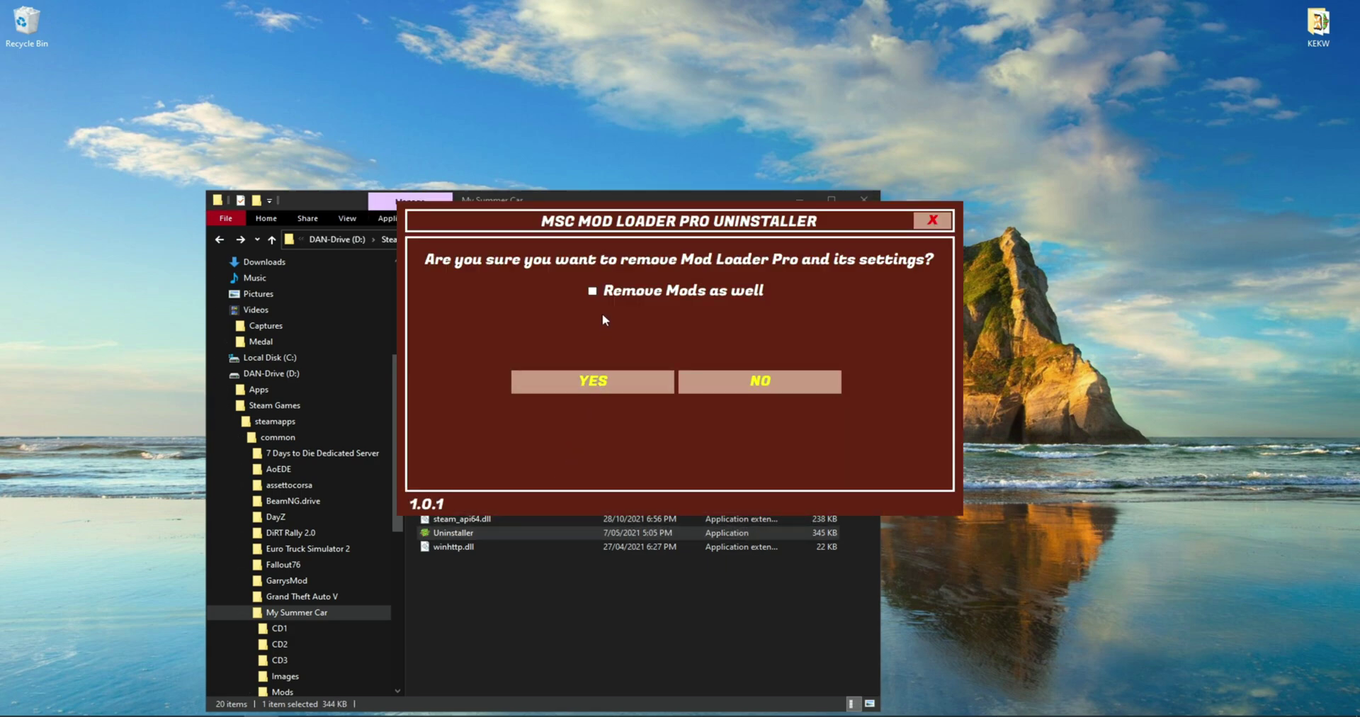
pyautogui.click(632, 382)
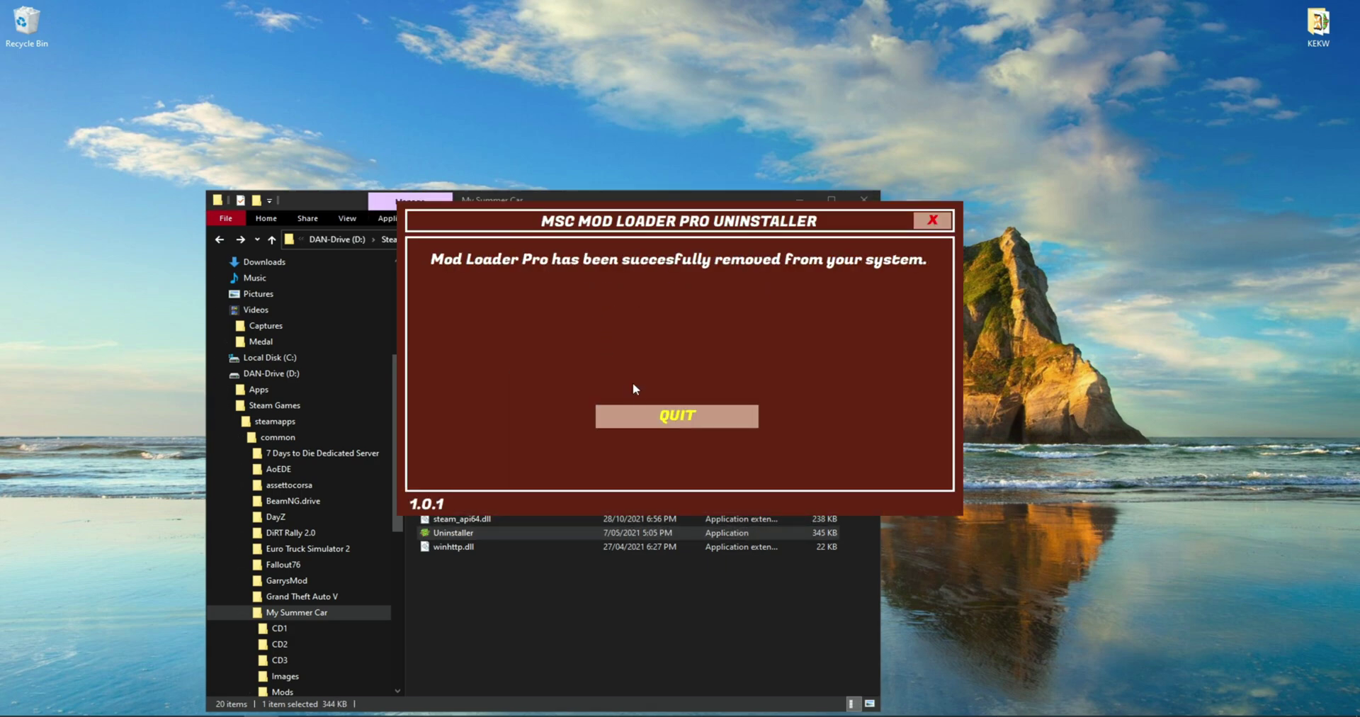
pyautogui.click(660, 424)
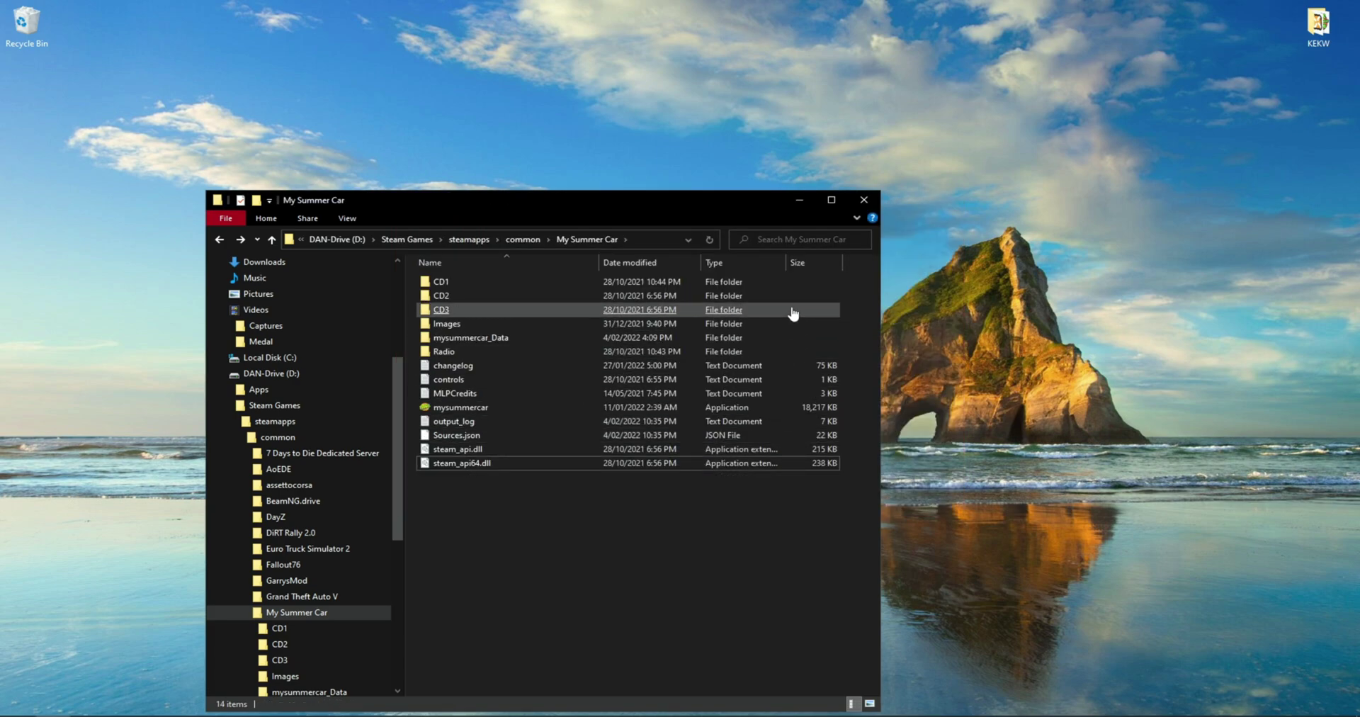
pyautogui.click(862, 199)
# Refresh the desktop, launch My Summer Car, confirm both mods are listed, and continue the save.
pyautogui.rightClick(940, 318)
pyautogui.click(955, 361)
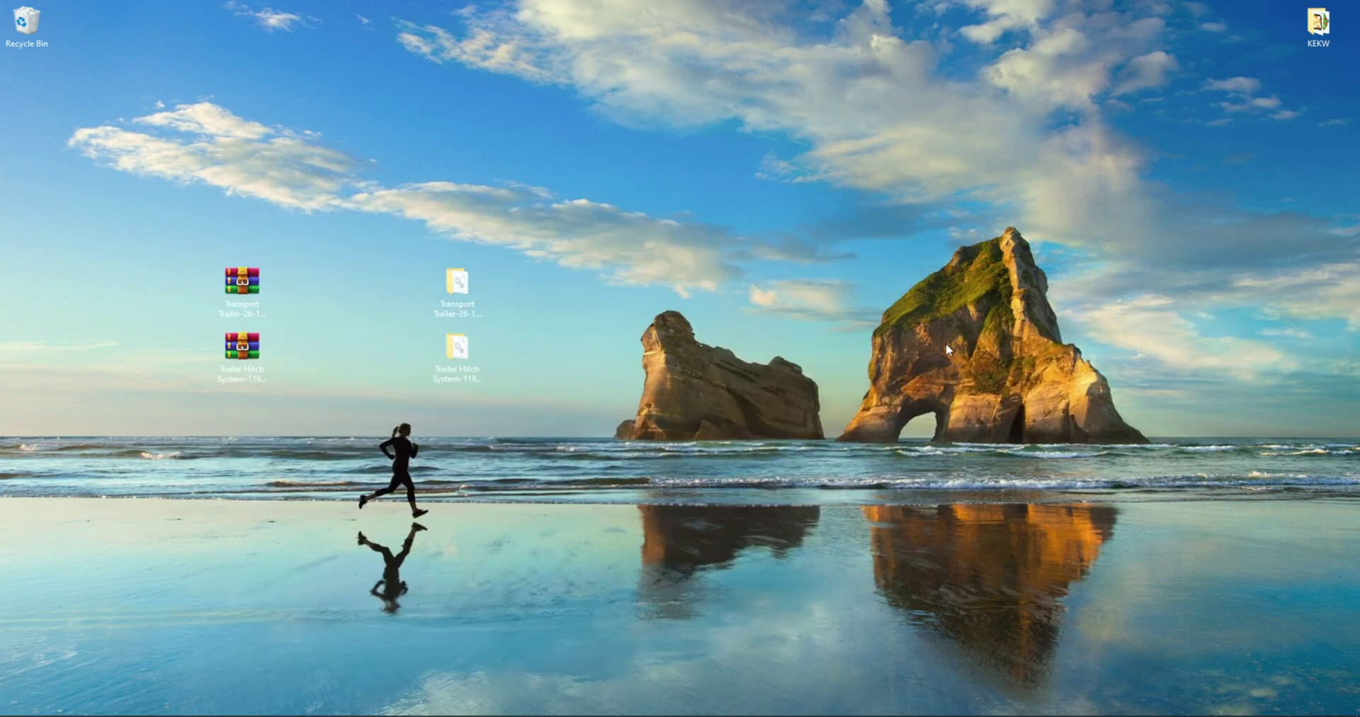
pyautogui.click(748, 485)
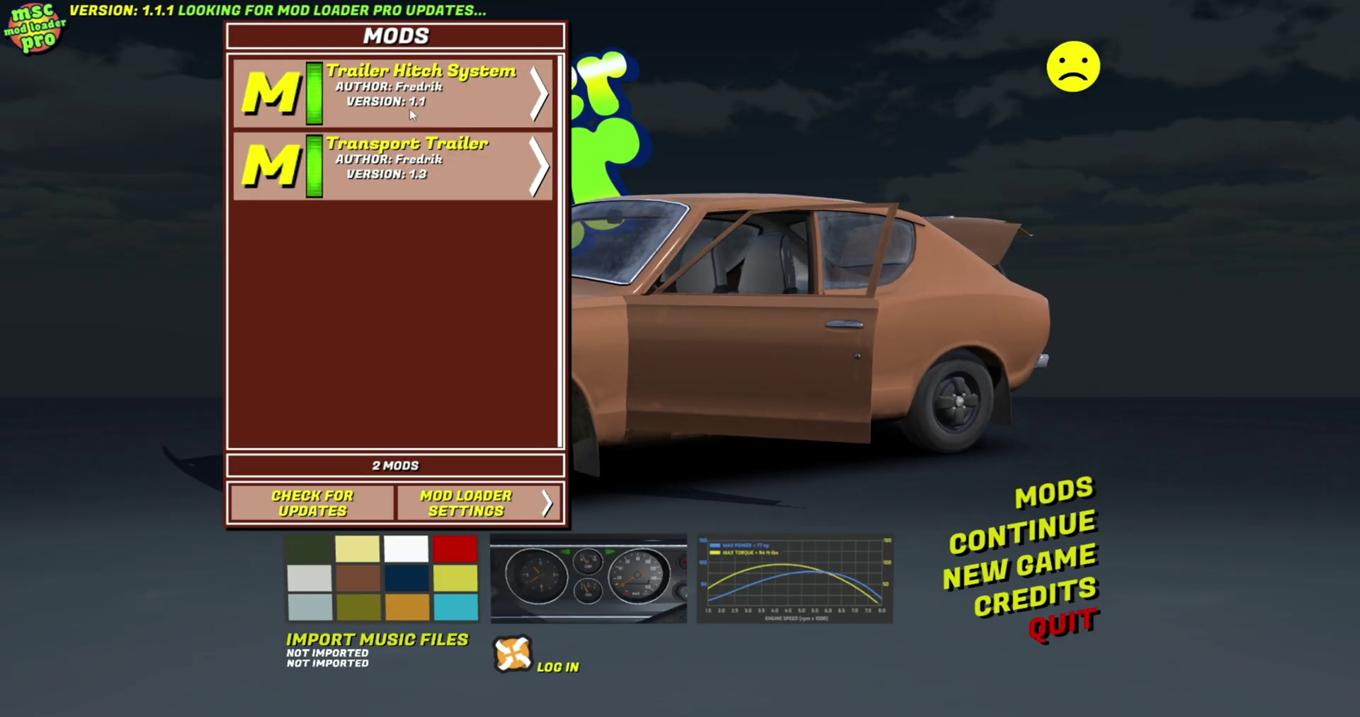
pyautogui.click(1058, 496)
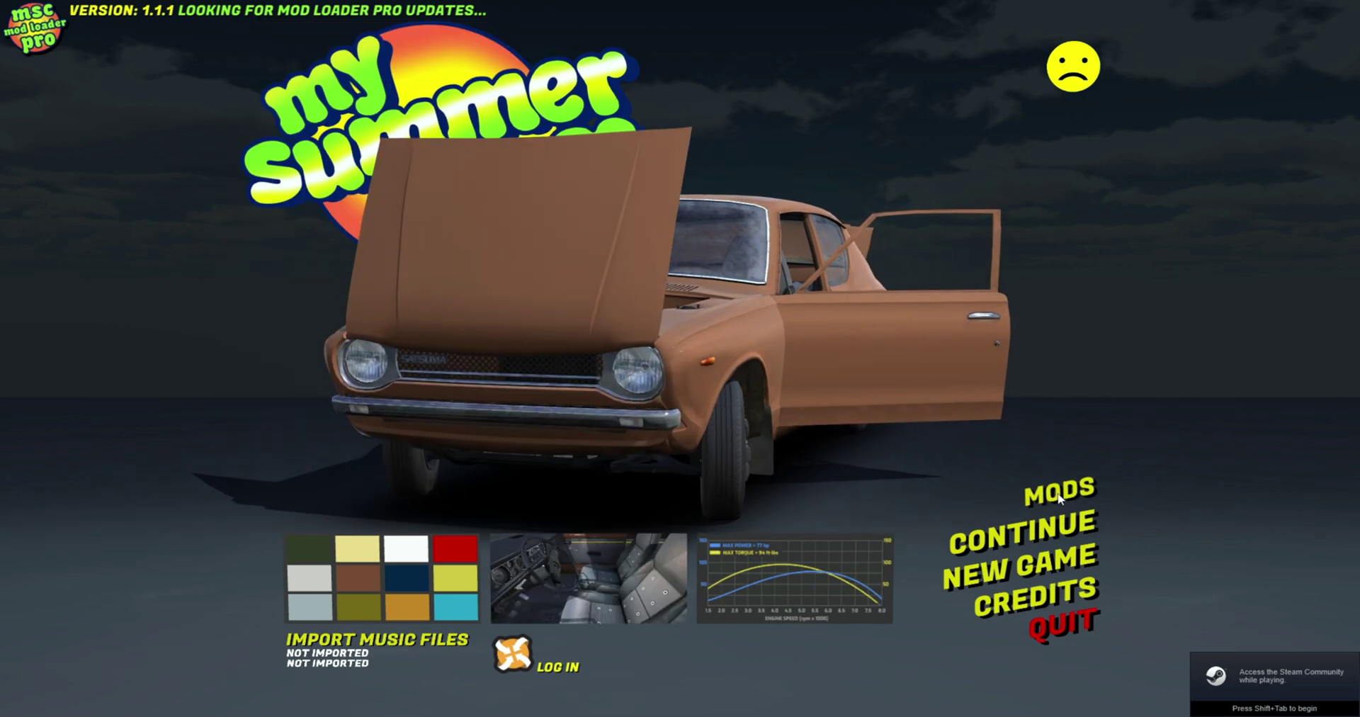
pyautogui.click(967, 539)
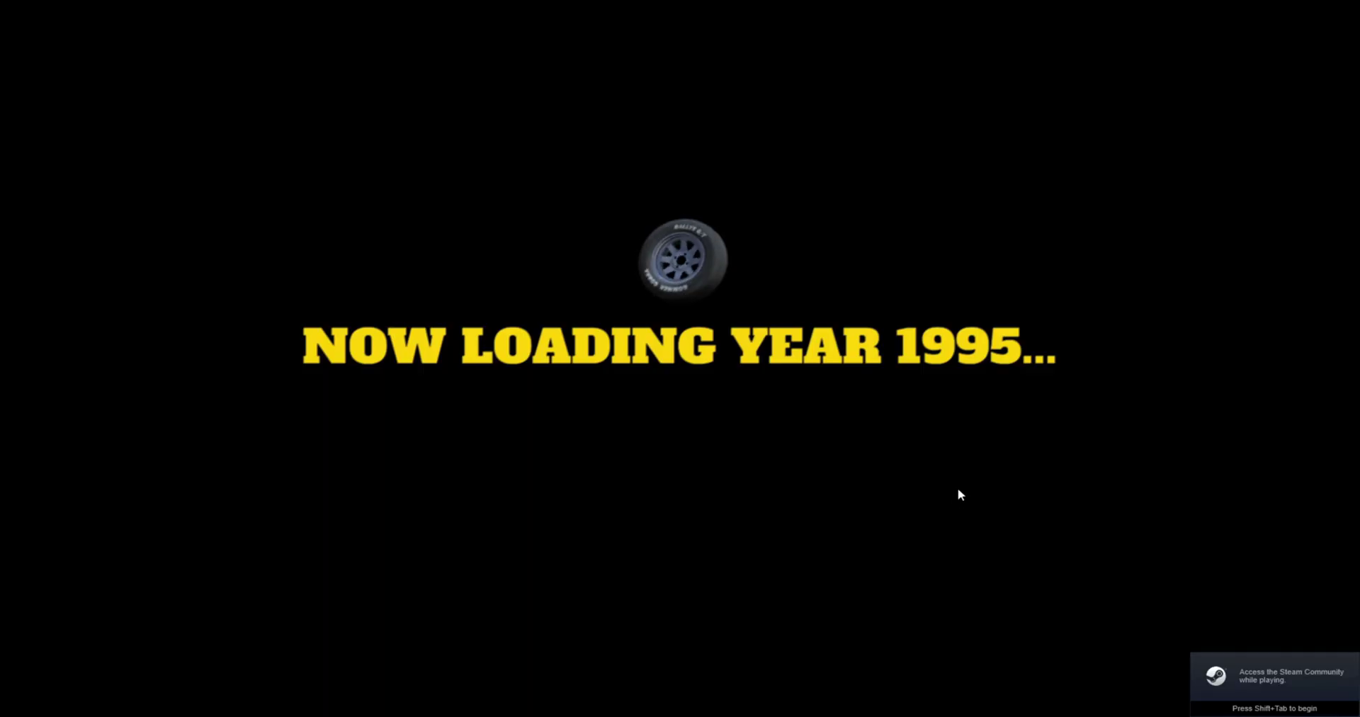